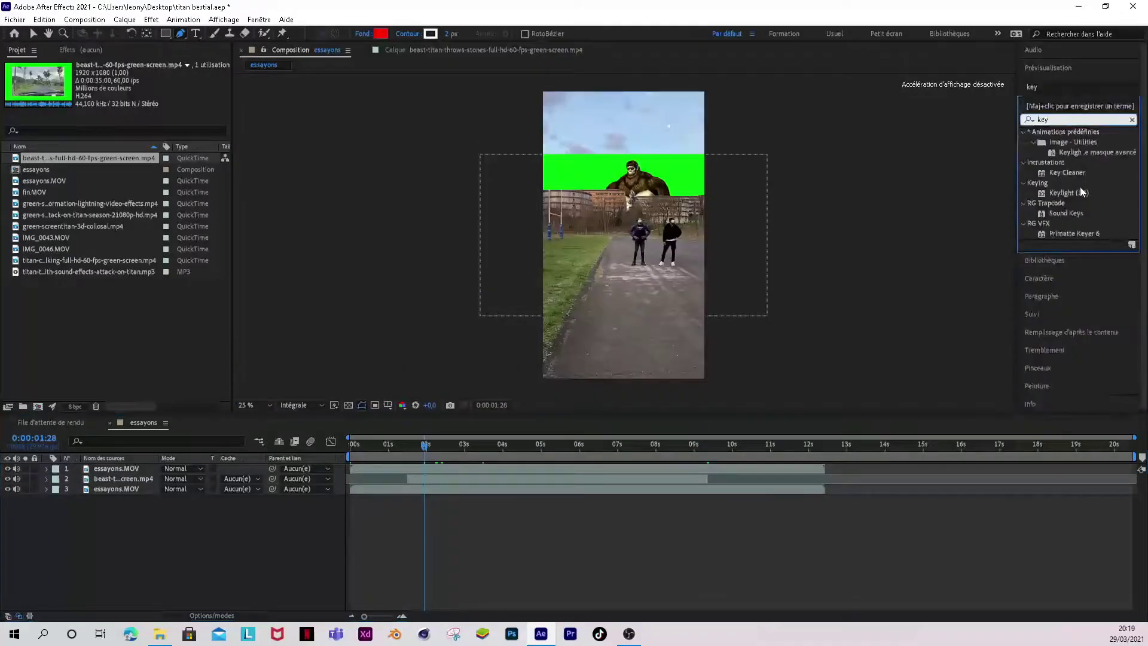
# Apply Keylight (1.2) to the beast titan layer and key out its green screen.
pyautogui.moveTo(1082, 191); pyautogui.dragTo(501, 479)
pyautogui.click(695, 170)
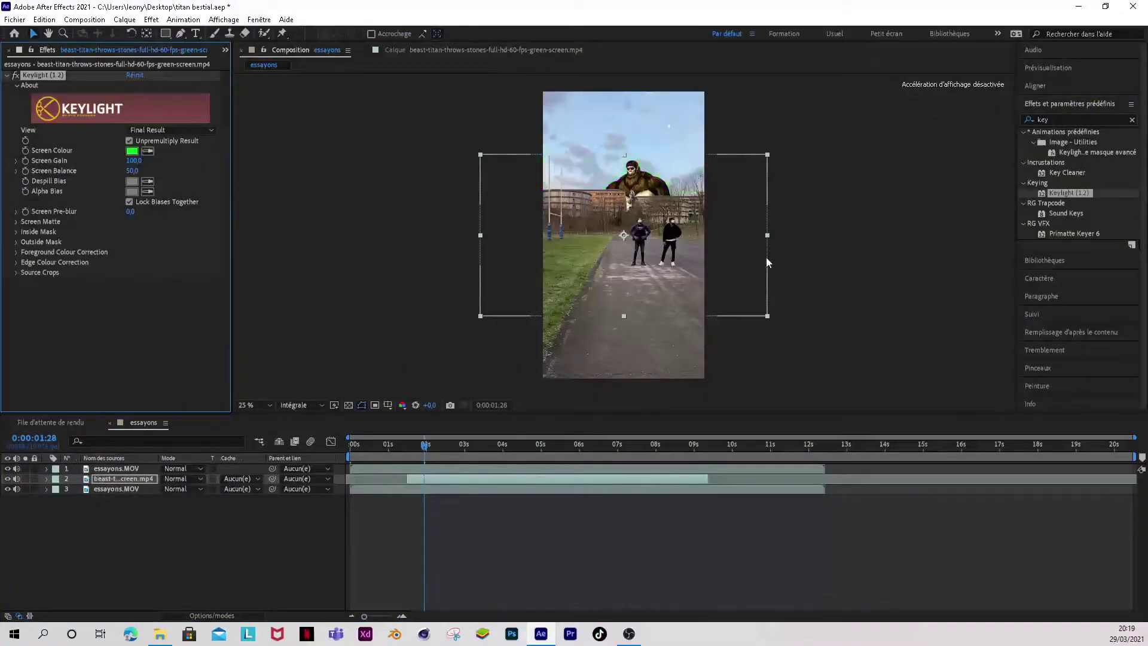
# Place the keyed titan above the buildings and scale it down to about 59.3 %.
pyautogui.moveTo(752, 273); pyautogui.dragTo(775, 214)
pyautogui.moveTo(488, 443); pyautogui.dragTo(727, 466)
pyautogui.moveTo(795, 255); pyautogui.dragTo(761, 235)
pyautogui.moveTo(730, 212)
pyautogui.mouseDown()
pyautogui.moveTo(730, 201)
pyautogui.moveTo(738, 211)
pyautogui.moveTo(709, 206)
pyautogui.mouseUp()
pyautogui.moveTo(727, 443); pyautogui.dragTo(615, 460)
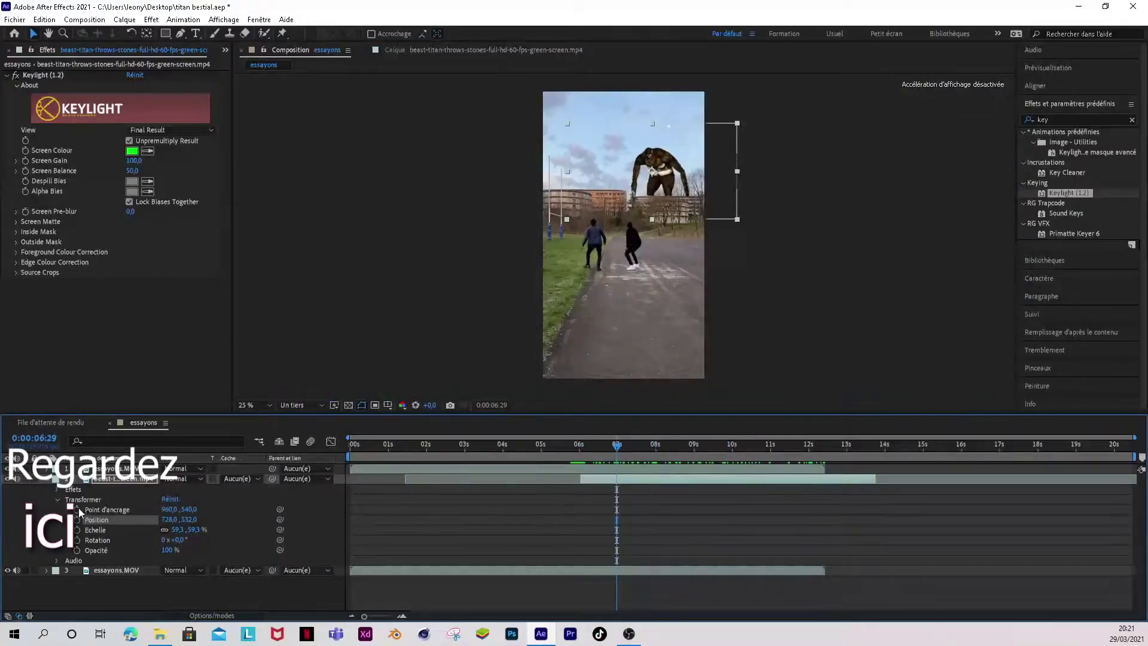
# Keyframe all the titan's transform properties at 0:00:06:29 and shrink the titan at 0:00:06:02 so it grows between the two times.
pyautogui.moveTo(77, 509); pyautogui.dragTo(77, 550)
pyautogui.moveTo(617, 447); pyautogui.dragTo(581, 461)
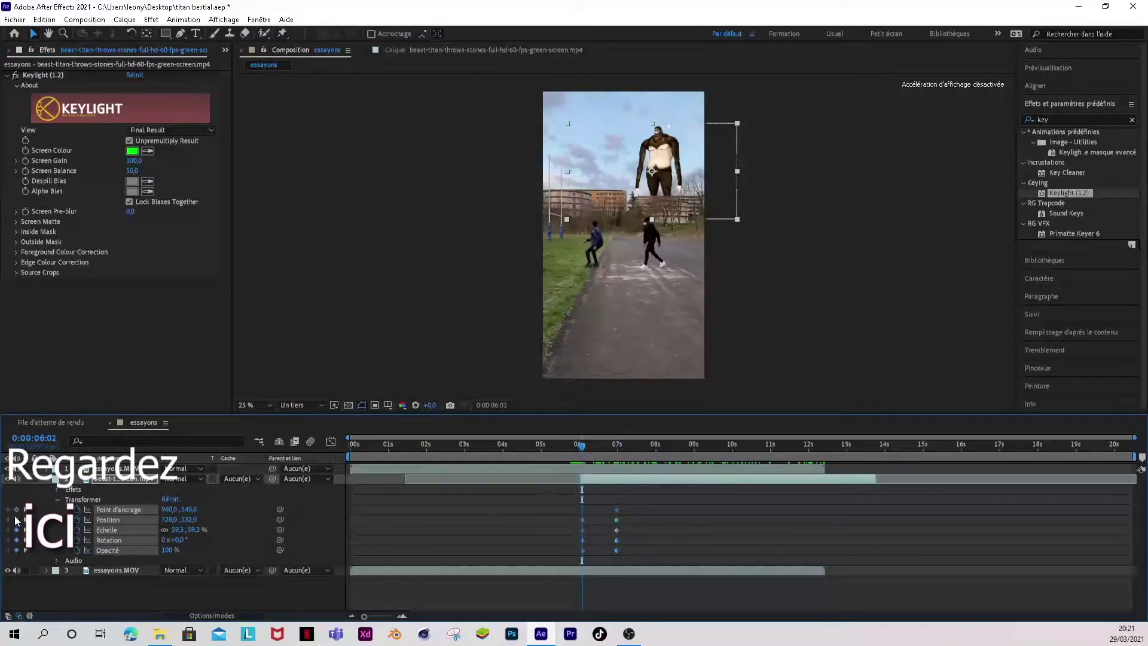
pyautogui.moveTo(738, 218); pyautogui.dragTo(679, 225)
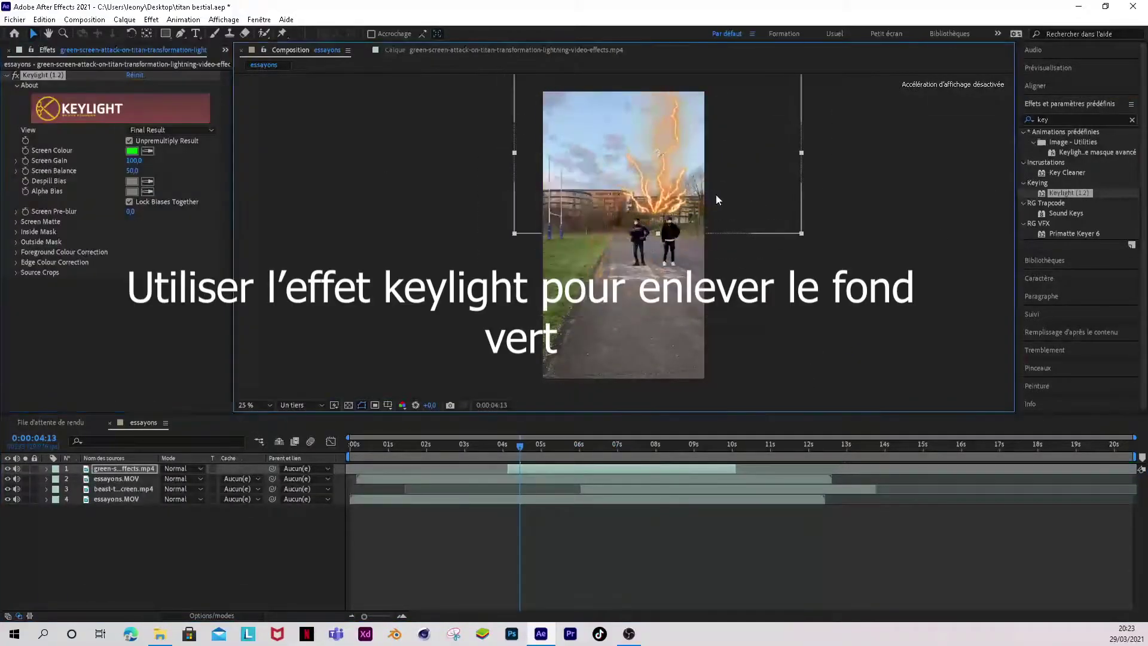
# Shrink and position the keyed lightning clip over the buildings, and move it beneath the top essayons.MOV layer.
pyautogui.moveTo(717, 200); pyautogui.dragTo(737, 222)
pyautogui.moveTo(815, 240); pyautogui.dragTo(789, 224)
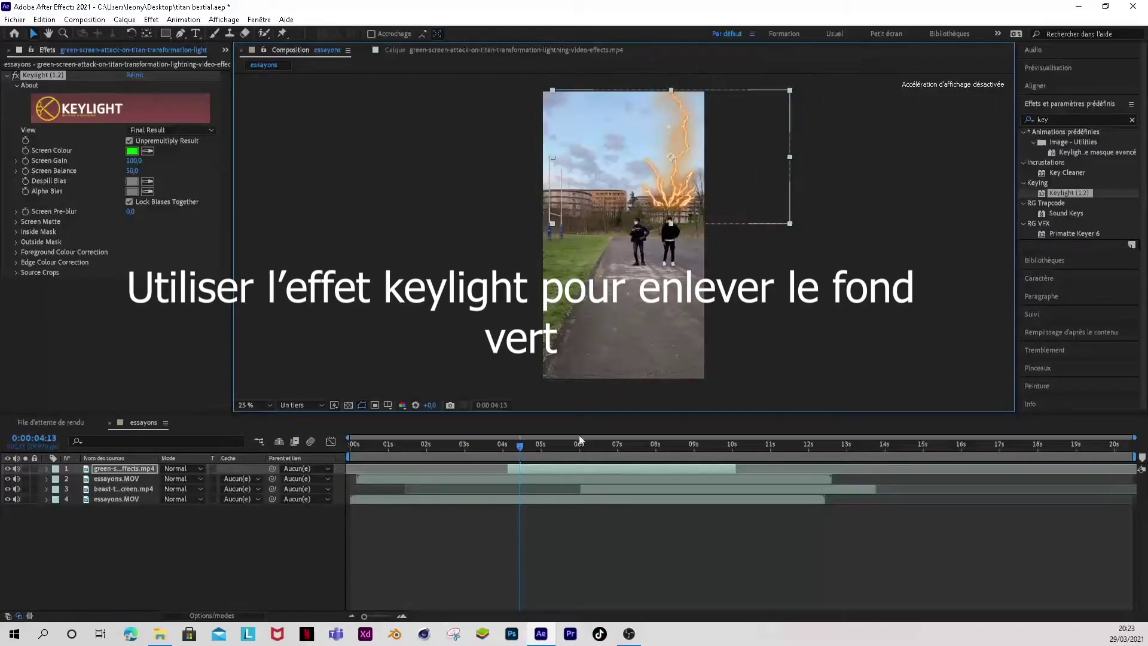
pyautogui.moveTo(127, 468); pyautogui.dragTo(128, 483)
pyautogui.click(812, 316)
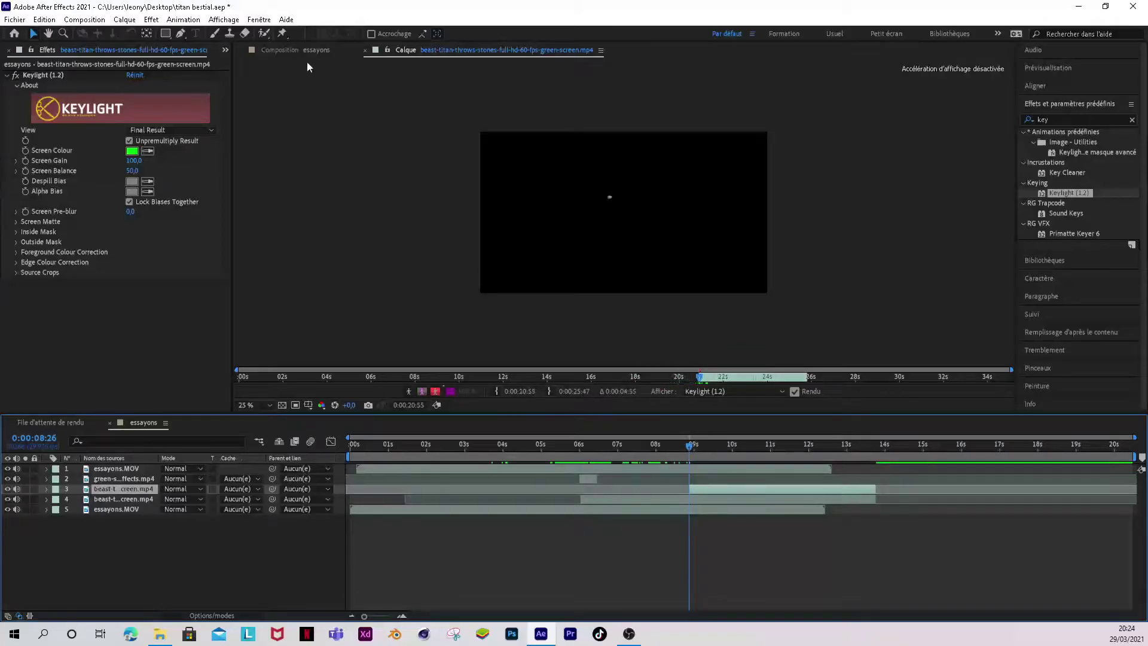
# Shift the second beast titan clip to start at 0:00:09:26 and move it down over the titan's throwing hand.
pyautogui.moveTo(576, 445); pyautogui.dragTo(727, 512)
pyautogui.moveTo(742, 490); pyautogui.dragTo(781, 496)
pyautogui.click(729, 209)
pyautogui.scroll(2, 723, 165)
pyautogui.moveTo(723, 165); pyautogui.dragTo(696, 334)
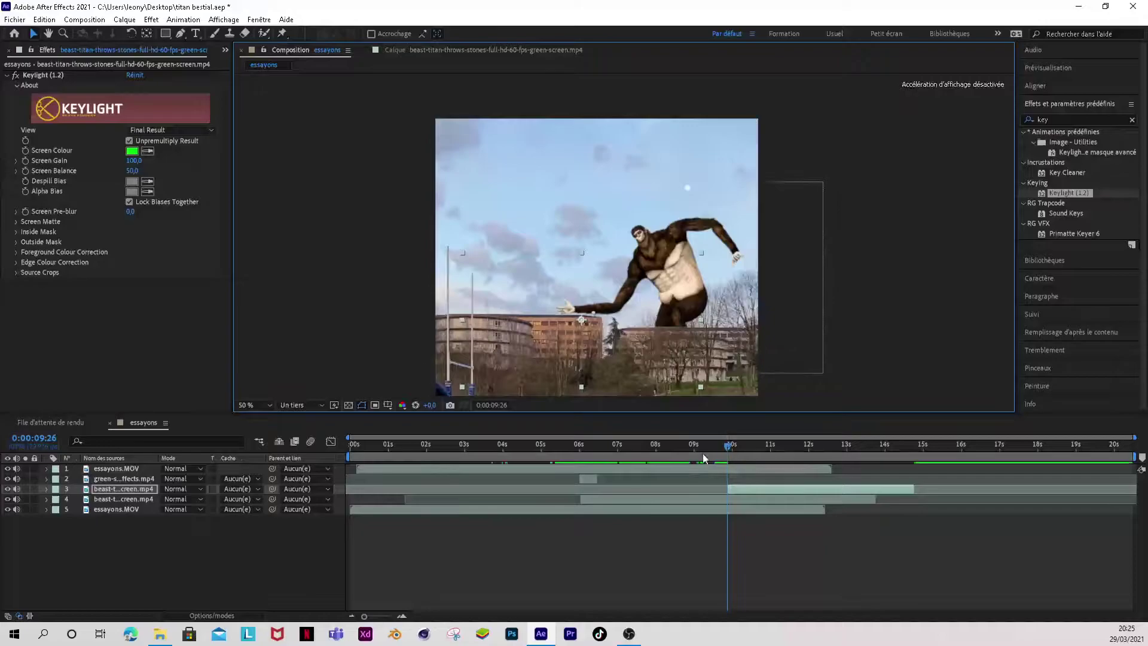
# Add keyframes for all transform properties of the second beast titan clip at 0:00:09:26.
pyautogui.click(47, 488)
pyautogui.click(57, 509)
pyautogui.click(16, 520)
pyautogui.click(16, 530)
pyautogui.click(16, 540)
pyautogui.click(16, 550)
pyautogui.click(16, 560)
# Add transform keyframes to the second beast titan clip at 0:00:11:11.
pyautogui.press('space')
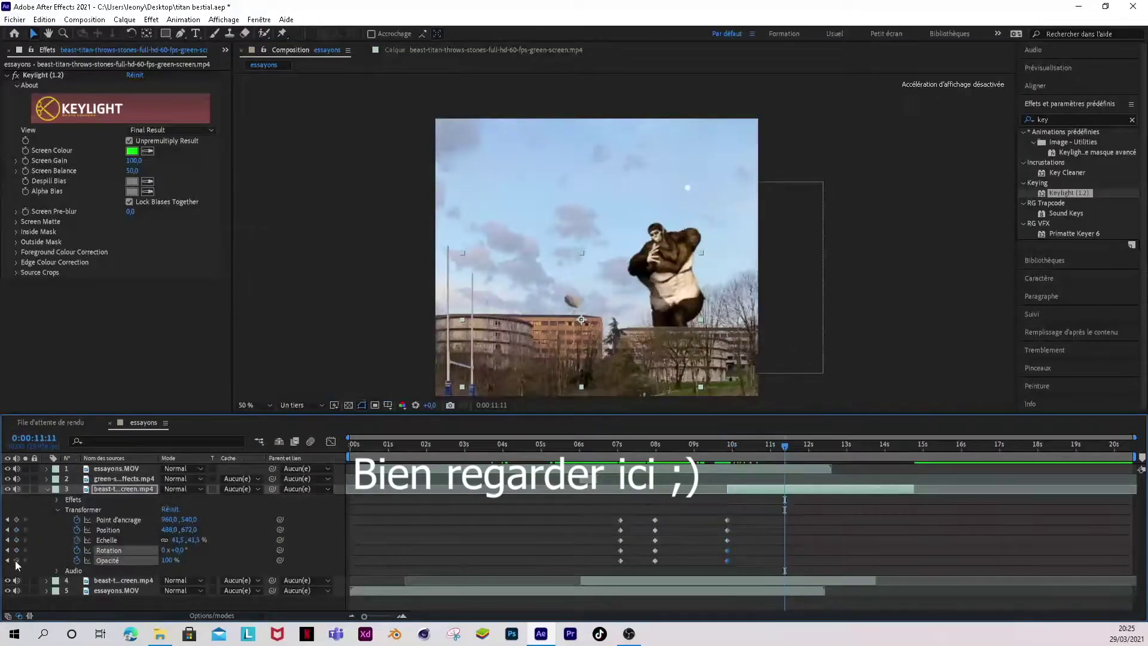
pyautogui.click(16, 560)
pyautogui.scroll(-1, 624, 234)
# Move the second beast titan layer to the top of the stack and keyframe its transform properties at 0:00:11:27.
pyautogui.moveTo(784, 443); pyautogui.dragTo(805, 507)
pyautogui.moveTo(131, 488); pyautogui.dragTo(132, 469)
pyautogui.moveTo(16, 500); pyautogui.dragTo(16, 540)
# At 0:00:11:27, move the thrown rock down toward the path in the foreground and enlarge its layer.
pyautogui.scroll(-1, 729, 336)
pyautogui.scroll(1, 620, 261)
pyautogui.moveTo(631, 261); pyautogui.dragTo(647, 340)
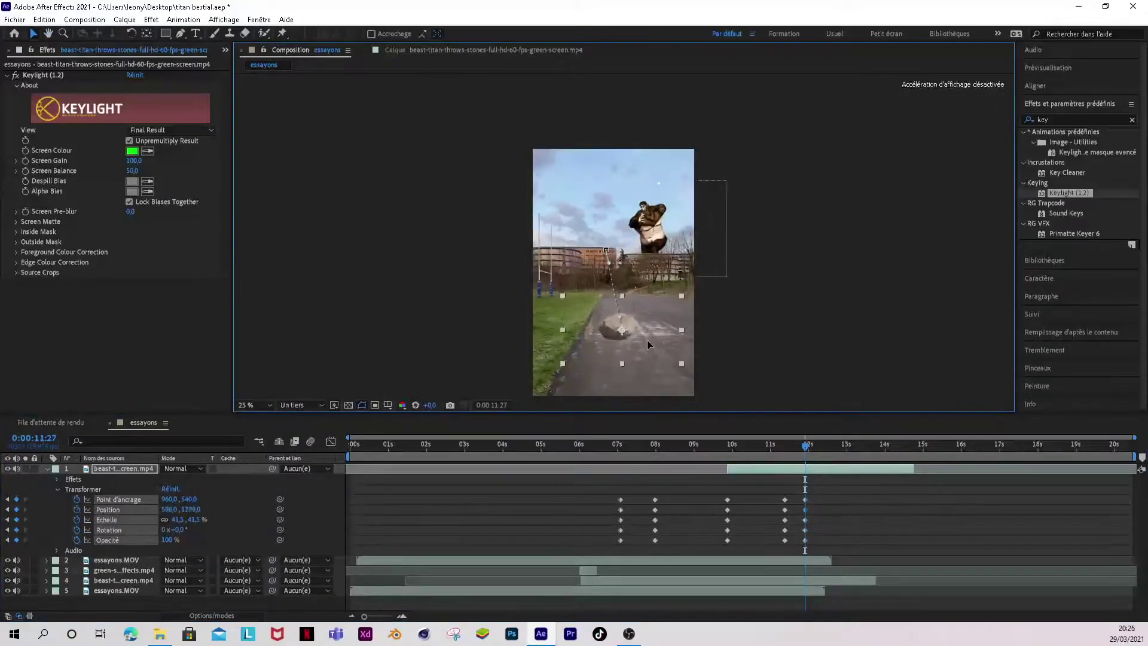
pyautogui.press(',')
pyautogui.moveTo(191, 520); pyautogui.dragTo(233, 521)
pyautogui.moveTo(622, 269); pyautogui.dragTo(623, 250)
pyautogui.moveTo(199, 520); pyautogui.dragTo(207, 520)
pyautogui.moveTo(688, 281); pyautogui.dragTo(688, 278)
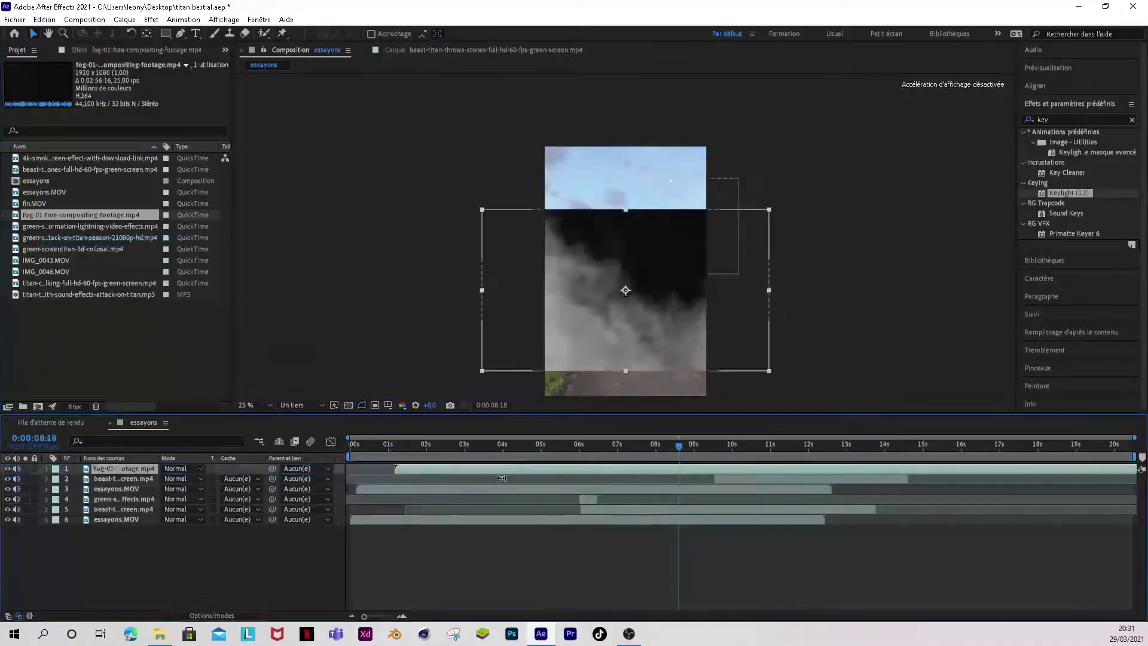
# Shift the fog footage later in the timeline, and enlarge its Screen-mode layer over the sky with its start at 0:00:06:04.
pyautogui.moveTo(592, 469); pyautogui.dragTo(701, 472)
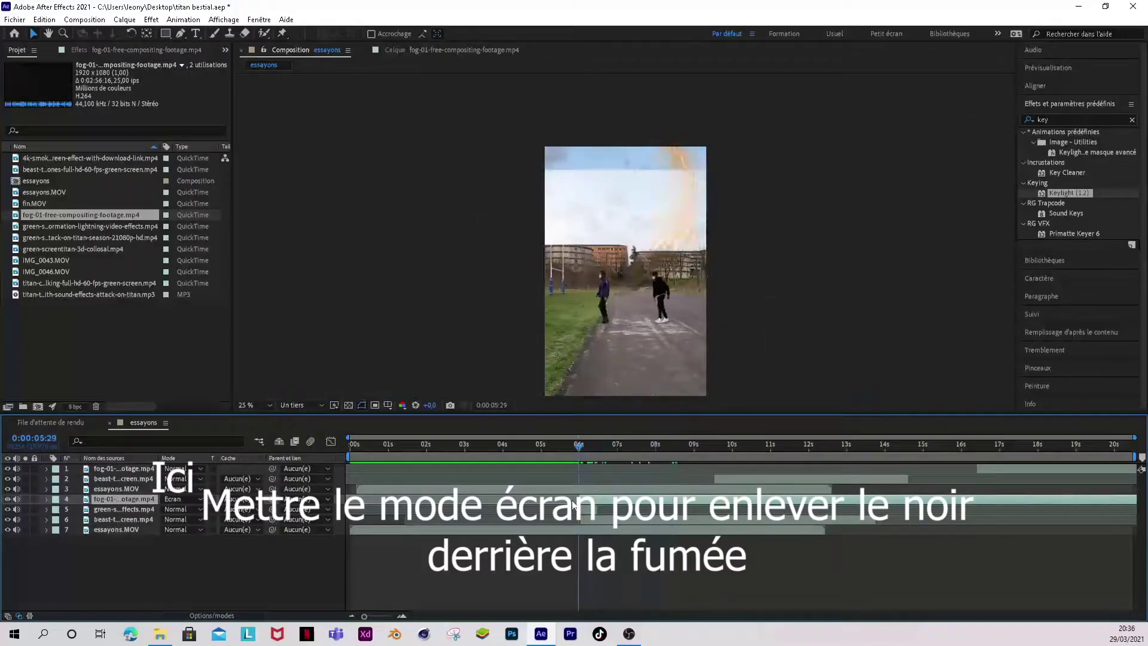
pyautogui.moveTo(730, 277); pyautogui.dragTo(768, 297)
pyautogui.moveTo(582, 499)
pyautogui.mouseDown()
pyautogui.moveTo(538, 499)
pyautogui.moveTo(596, 495)
pyautogui.mouseUp()
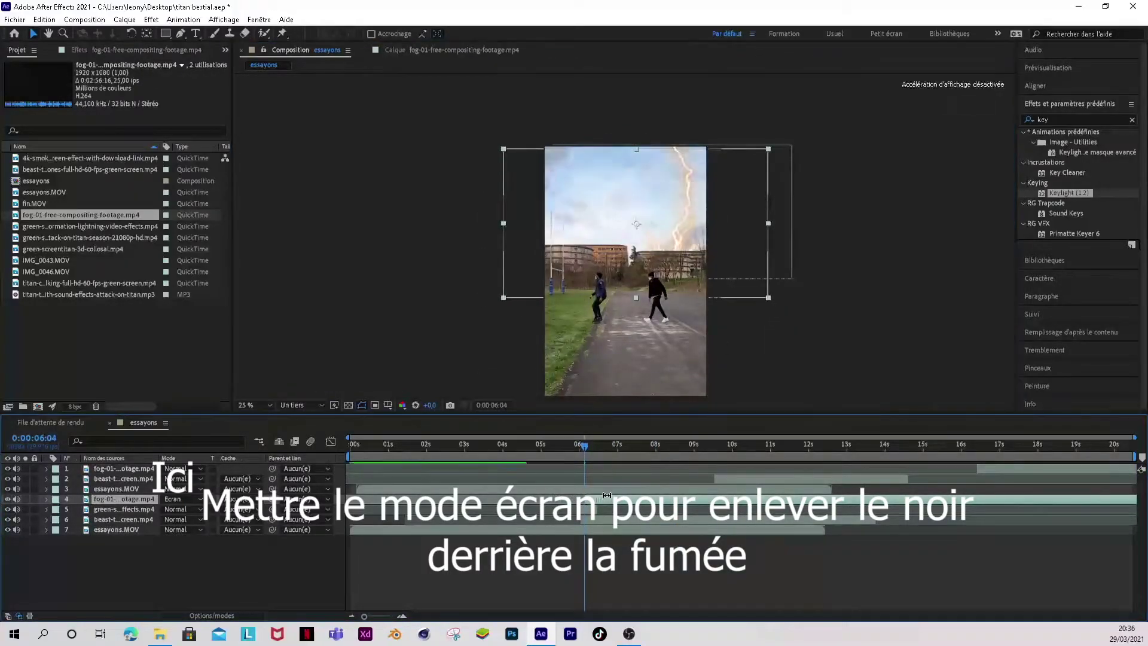
# Draw a closed Pen tool mask on the Screen-mode fog layer, with a wavy upper edge above the buildings.
pyautogui.press('g')
pyautogui.click(497, 218)
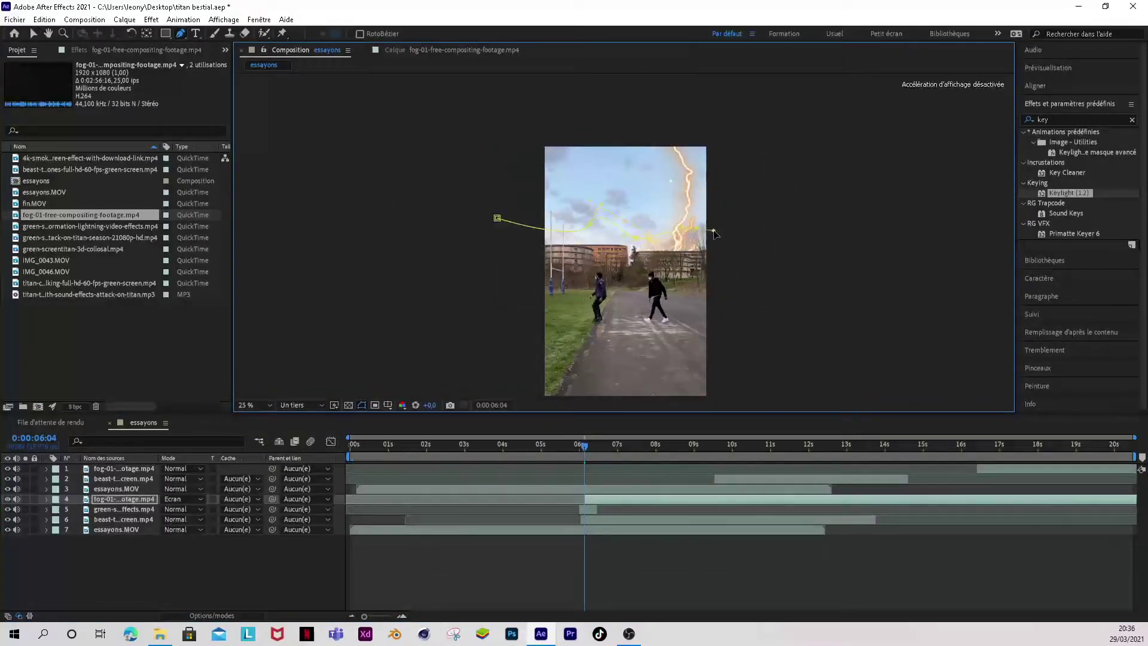
pyautogui.click(511, 382)
pyautogui.click(497, 217)
pyautogui.moveTo(584, 450); pyautogui.dragTo(618, 450)
pyautogui.press('v')
pyautogui.click(445, 309)
# Set the feather of Masque 1 on the Screen-mode fog layer to about 141 pixels.
pyautogui.click(654, 445)
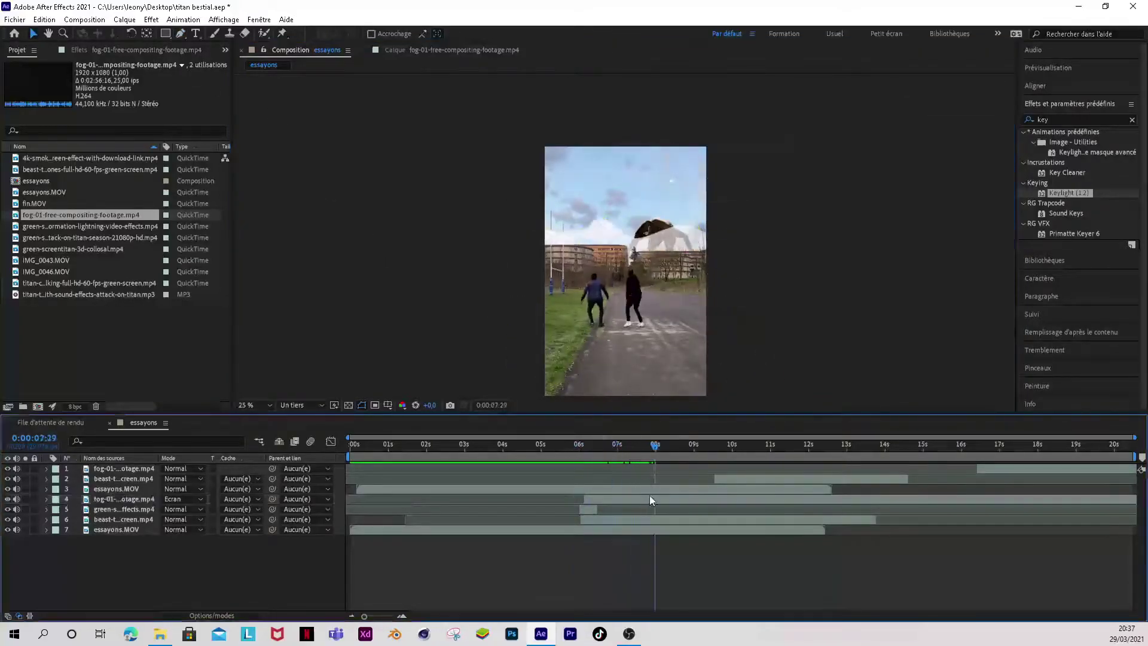
pyautogui.click(107, 498)
pyautogui.click(47, 498)
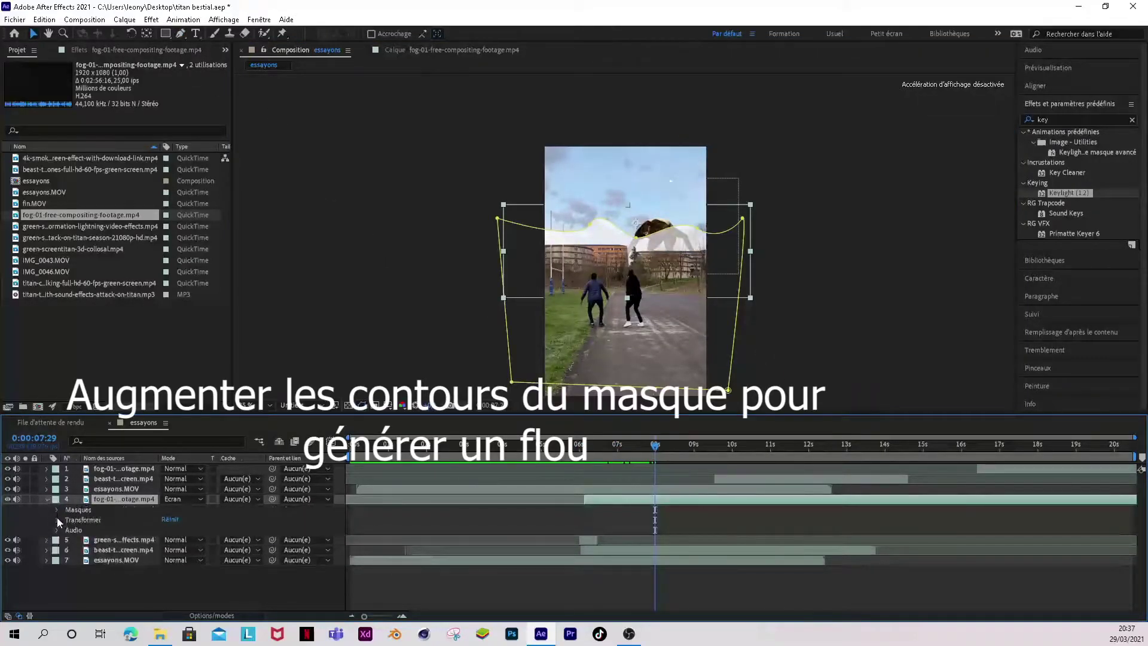
pyautogui.click(56, 518)
pyautogui.click(57, 510)
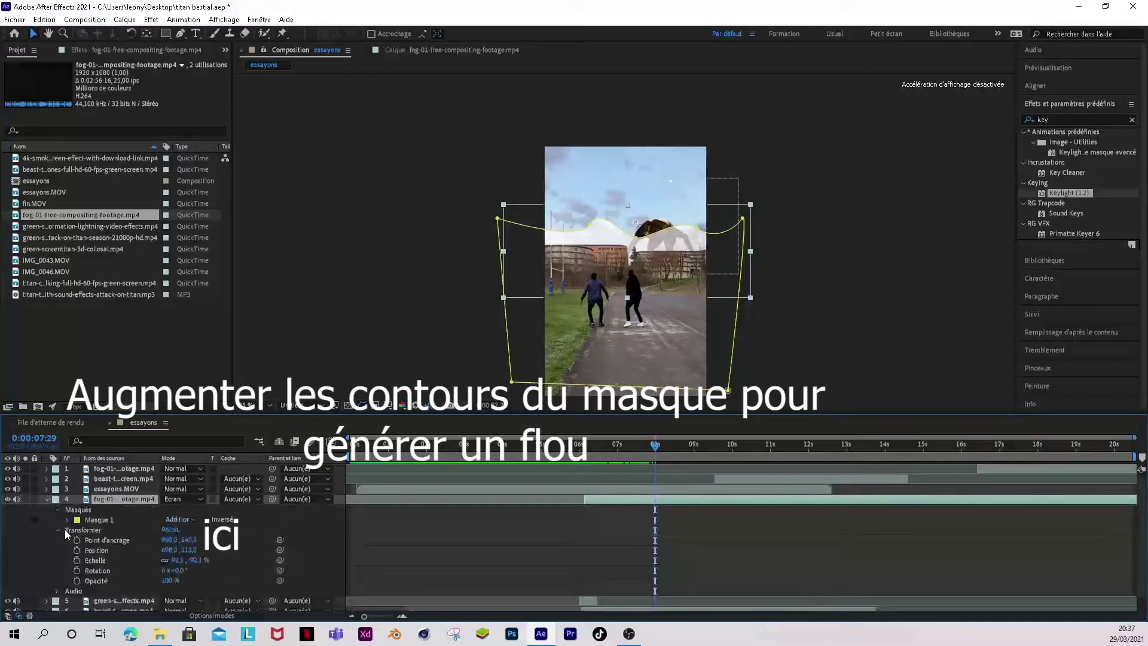
pyautogui.click(57, 530)
pyautogui.click(68, 520)
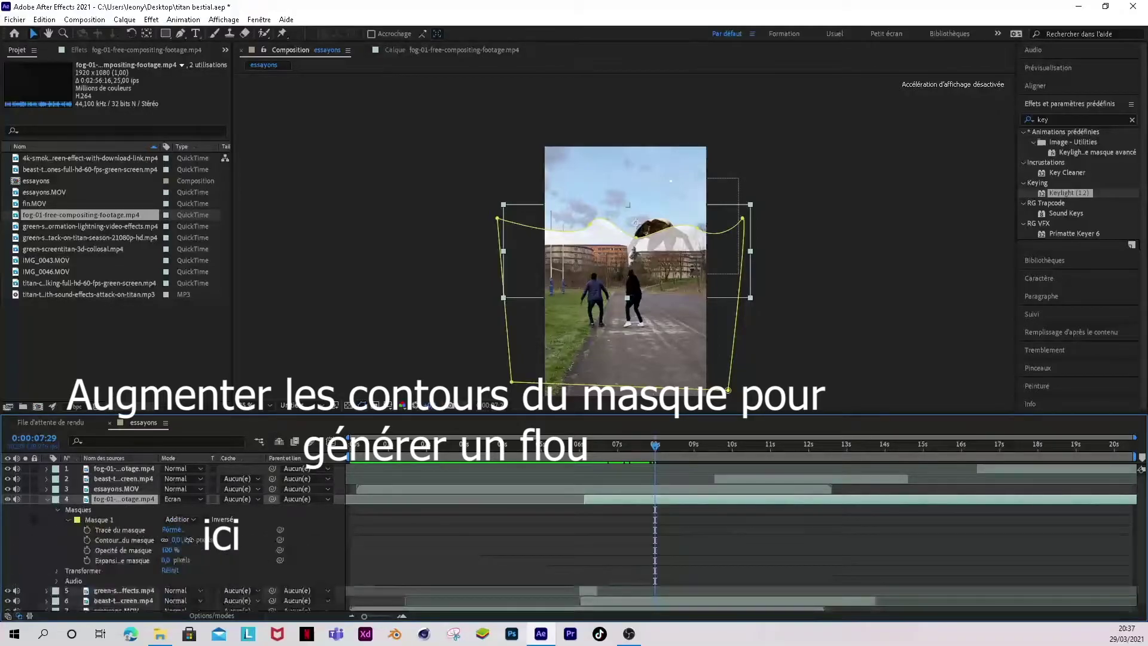
pyautogui.moveTo(187, 540); pyautogui.dragTo(271, 546)
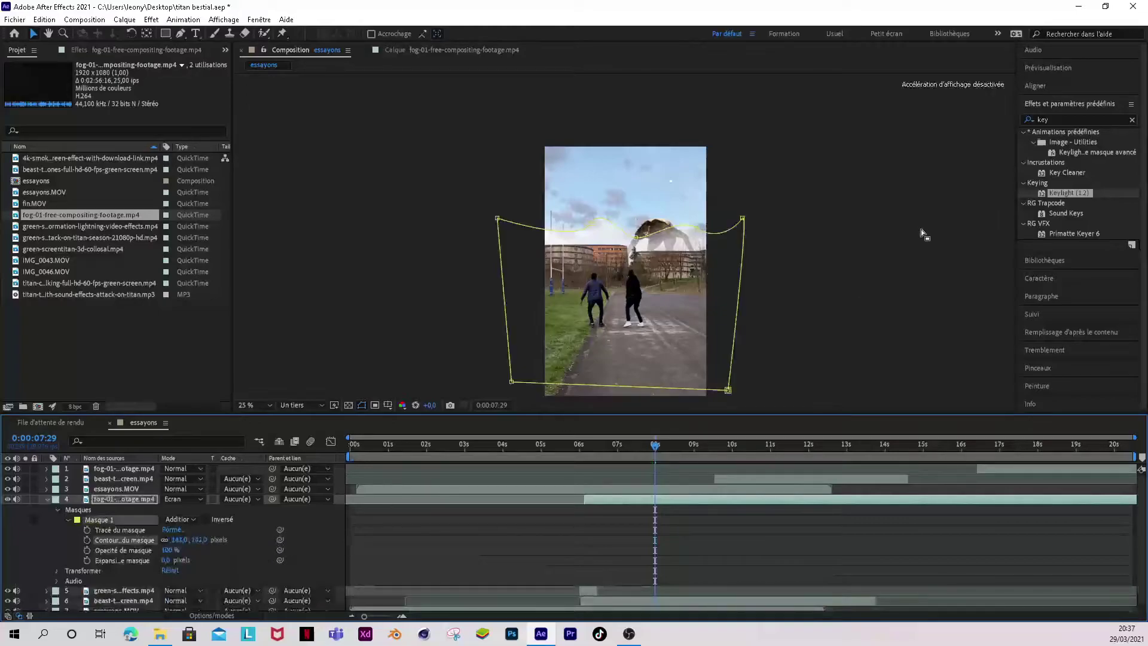
# Reshape the upper edge of the fog mask around the titan.
pyautogui.click(636, 232)
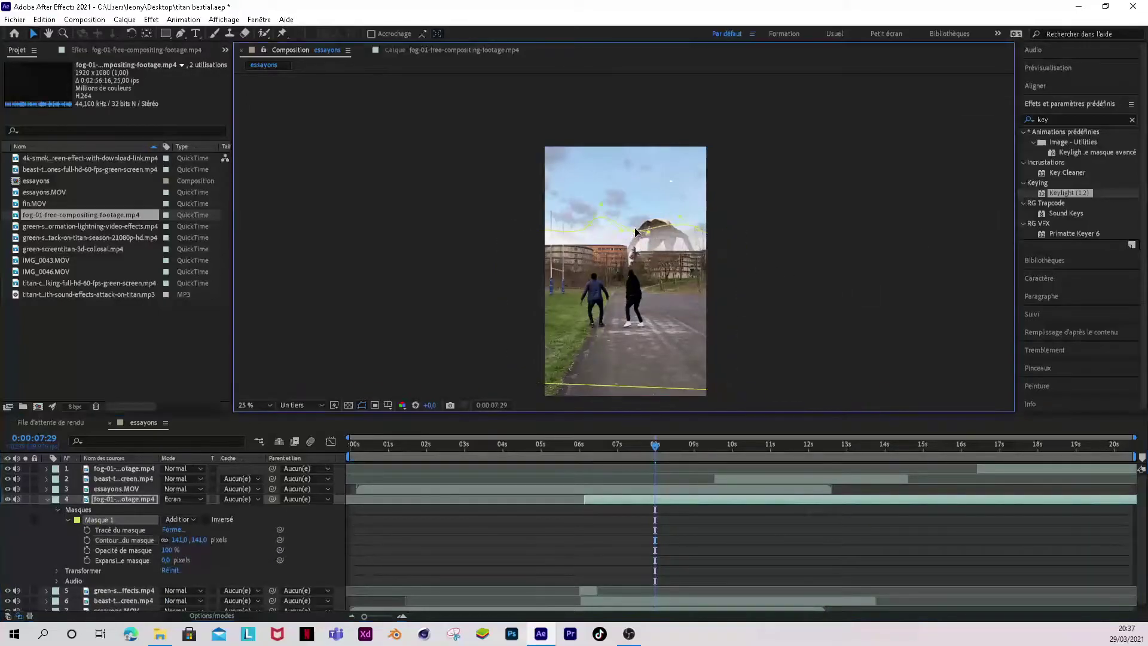
pyautogui.moveTo(699, 228); pyautogui.dragTo(704, 227)
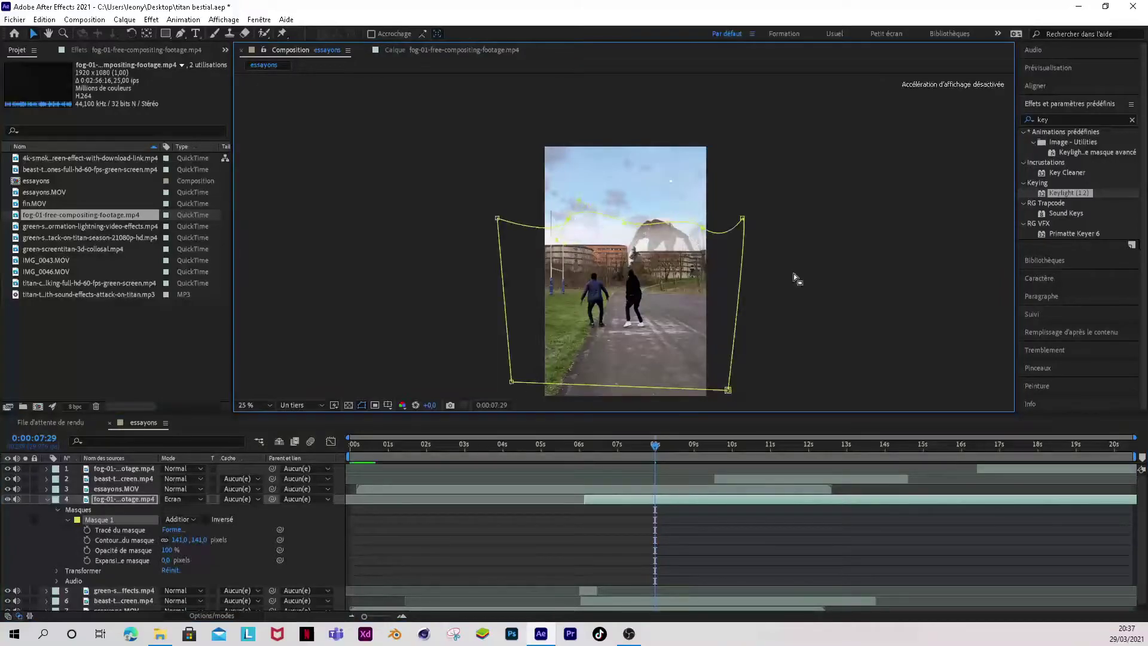
pyautogui.click(733, 132)
# Scrub through the masked fog effect and duplicate the Screen-mode fog layer.
pyautogui.moveTo(651, 445); pyautogui.dragTo(672, 515)
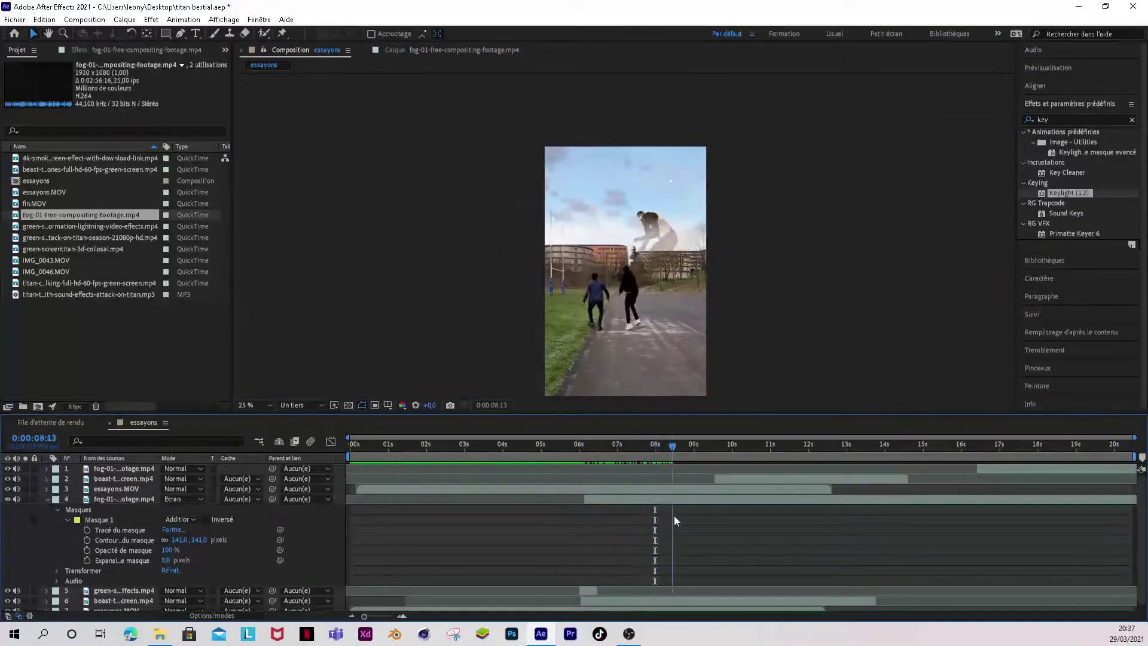
pyautogui.click(145, 500)
pyautogui.hotkey('ctrl', 'd')
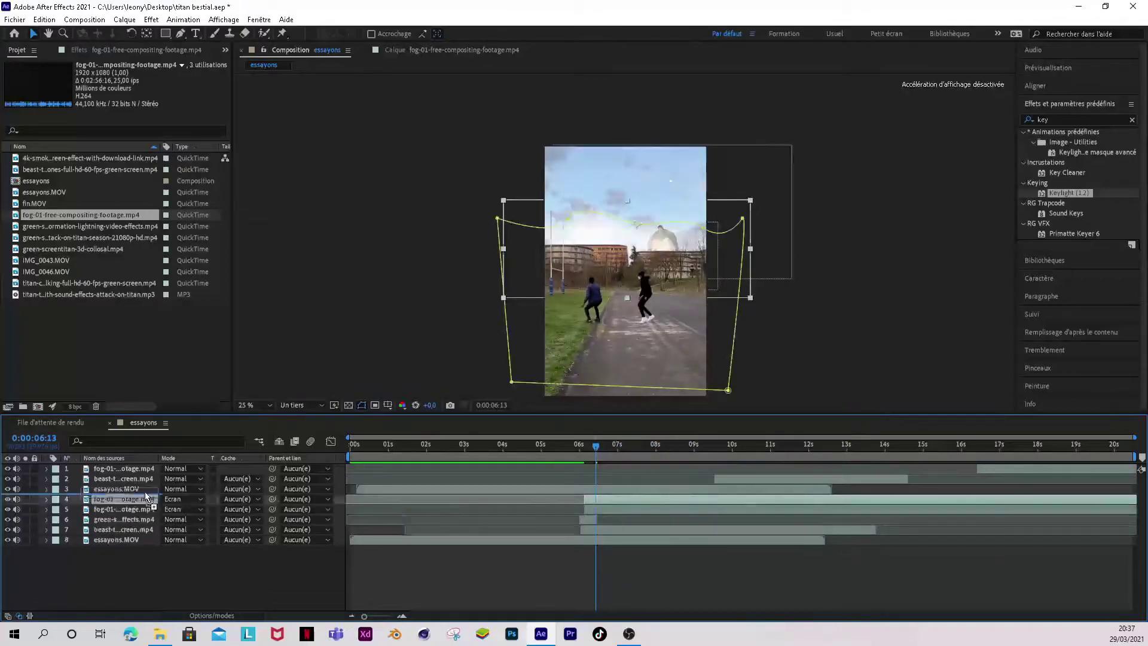
# Try to move the duplicated fog layer above the upper essayons.MOV layer.
pyautogui.moveTo(145, 500); pyautogui.dragTo(145, 485)
pyautogui.click(726, 324)
pyautogui.hotkey('ctrl', 'z')
pyautogui.hotkey('ctrl', 'z')
# Move the duplicated fog layer higher in the frame and scrub through the timeline to check the smoke.
pyautogui.click(606, 509)
pyautogui.click(592, 479)
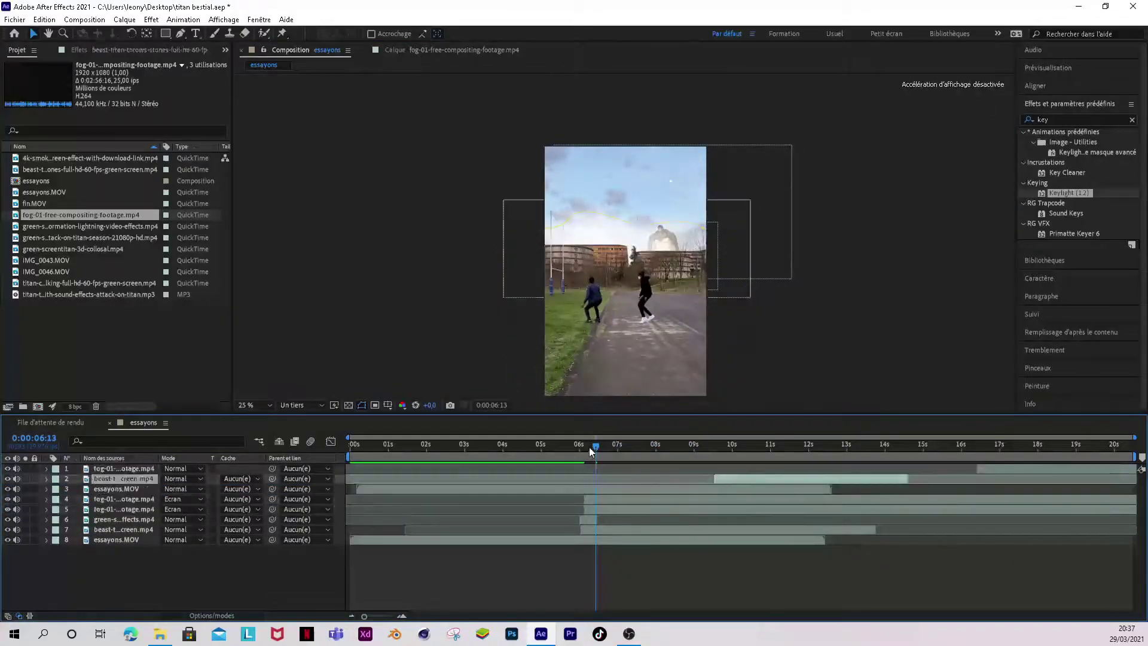
pyautogui.moveTo(584, 451); pyautogui.dragTo(611, 458)
pyautogui.click(619, 497)
pyautogui.moveTo(630, 525); pyautogui.dragTo(626, 532)
pyautogui.moveTo(745, 293); pyautogui.dragTo(748, 252)
pyautogui.click(781, 269)
pyautogui.moveTo(611, 446); pyautogui.dragTo(663, 475)
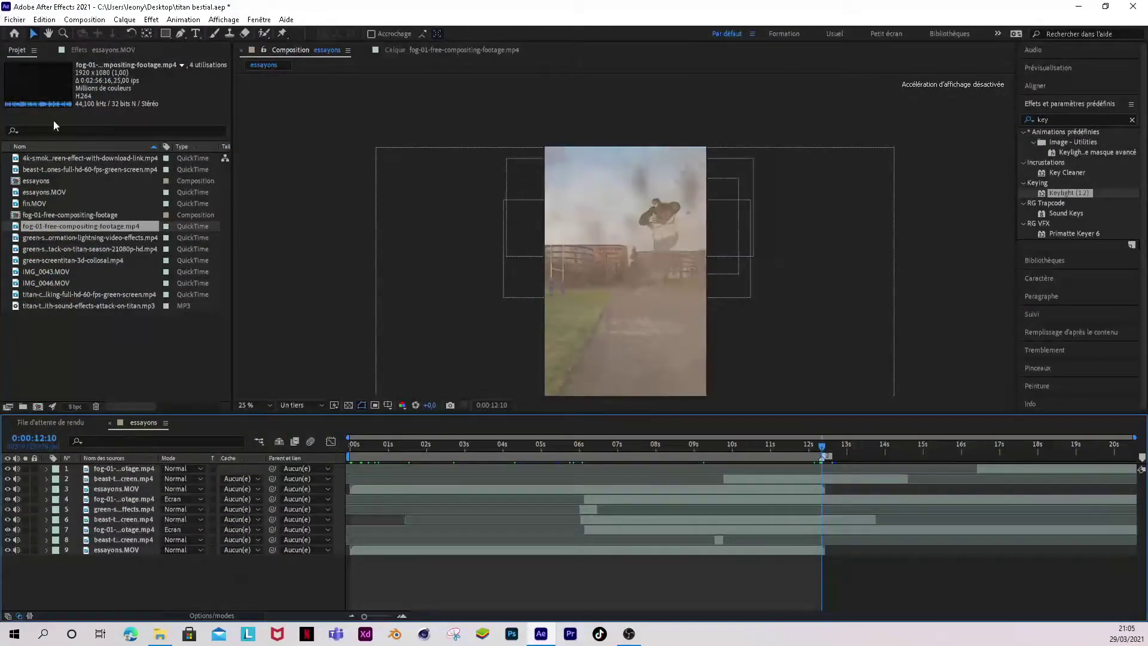
# Add the finished composition to the render queue.
pyautogui.moveTo(31, 7); pyautogui.dragTo(29, 32)
pyautogui.click(1106, 11)
pyautogui.click(15, 19)
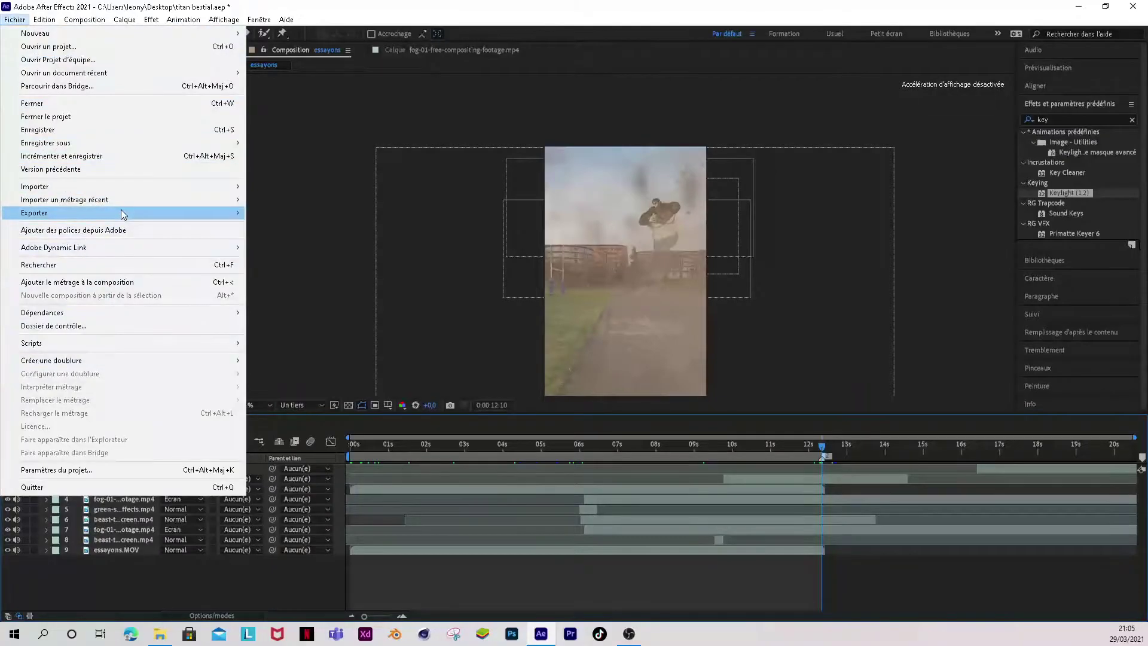
pyautogui.moveTo(239, 213)
pyautogui.click(308, 225)
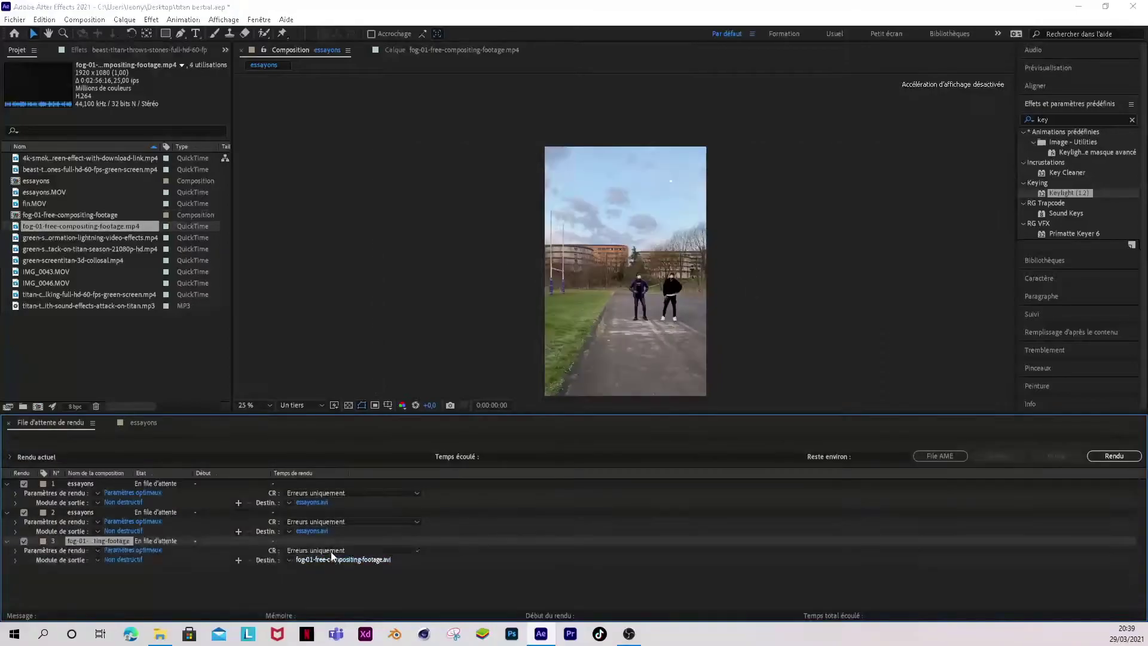
# Name the queued render's output file "snk tuto" and choose its destination folder.
pyautogui.click(331, 558)
pyautogui.write('snk tuto')
pyautogui.moveTo(92, 213); pyautogui.dragTo(92, 171)
pyautogui.click(64, 170)
pyautogui.doubleClick(156, 113)
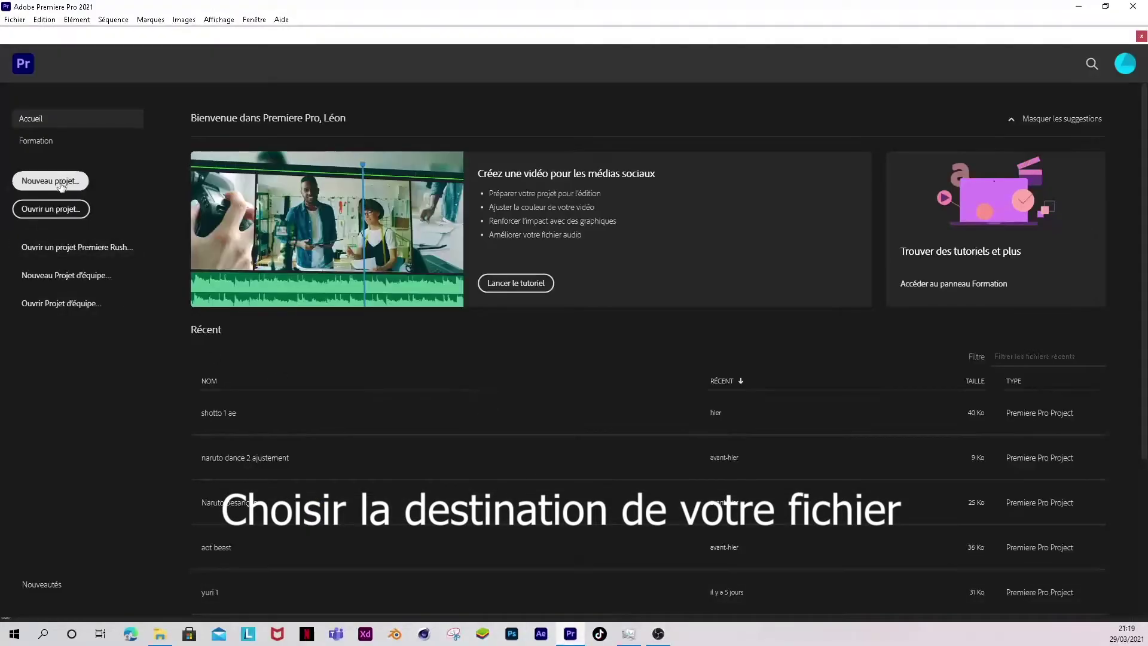
# In Premiere Pro, create a project named "snk tuto" and import the rendered "snk tuto 2" video into it.
pyautogui.click(62, 186)
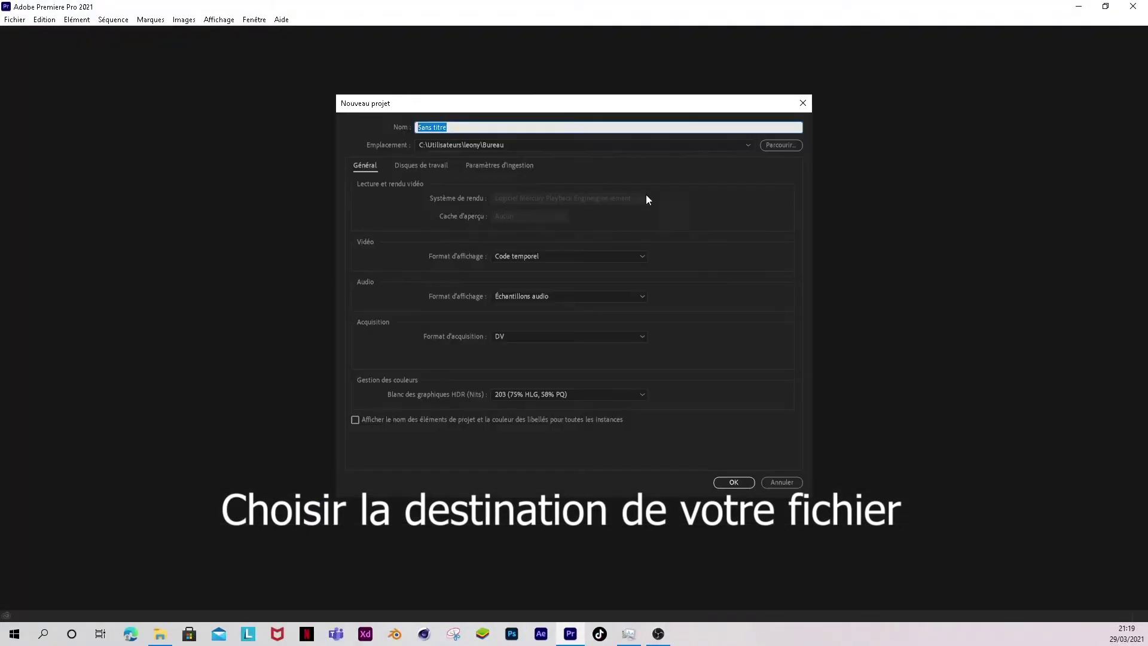
pyautogui.write('snk tuto')
pyautogui.click(614, 237)
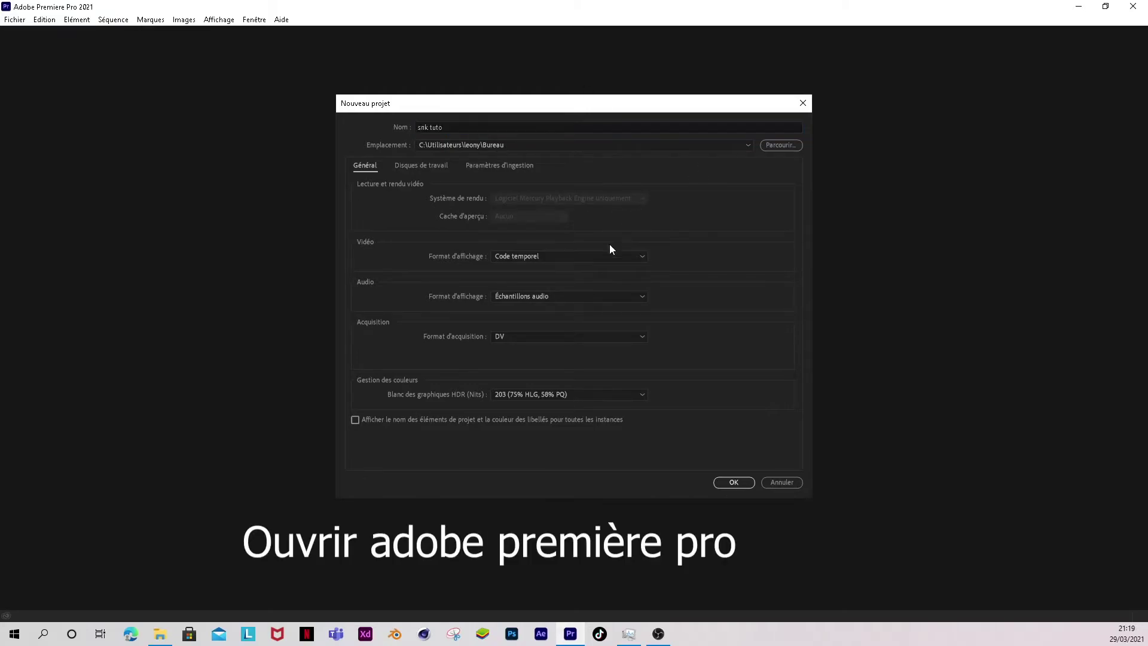
pyautogui.click(733, 482)
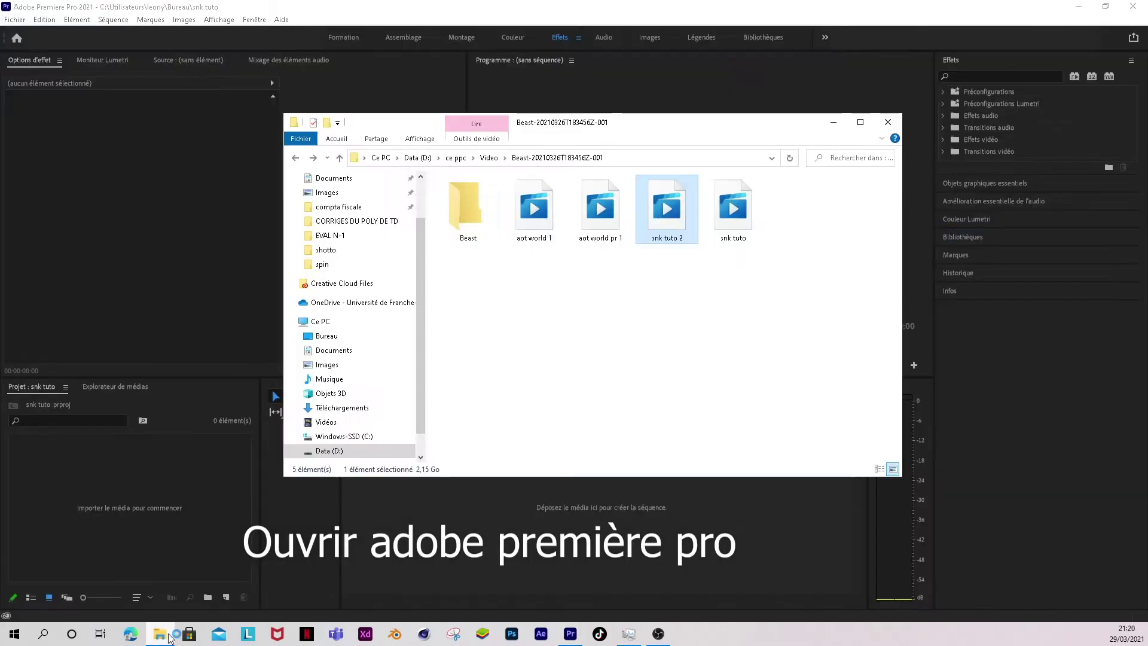
pyautogui.moveTo(661, 205); pyautogui.dragTo(214, 471)
pyautogui.click(235, 475)
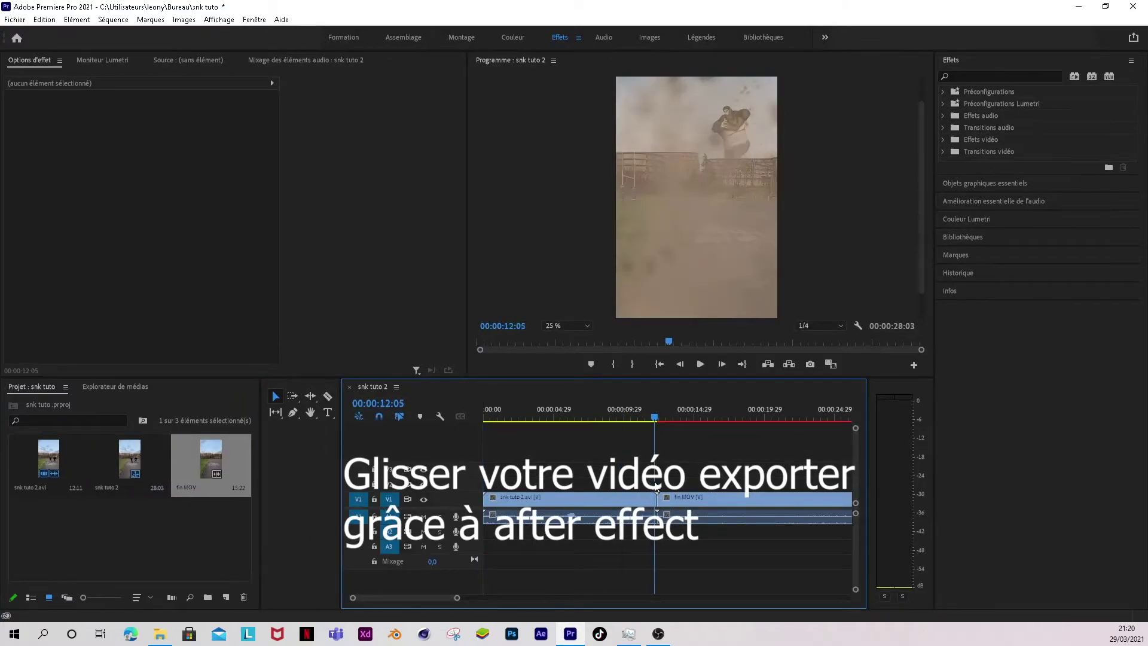
# Trim the end of the fin.MOV clip so the sequence lasts about 0:00:16:26.
pyautogui.scroll(-4, 656, 486)
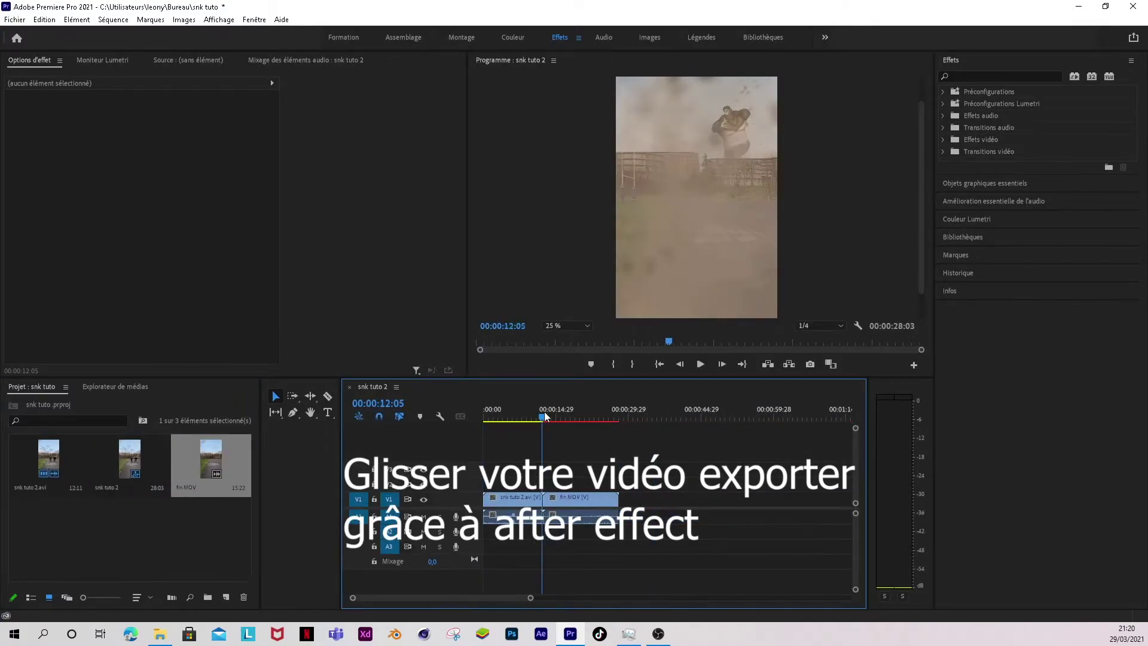
pyautogui.moveTo(550, 416); pyautogui.dragTo(588, 436)
pyautogui.moveTo(617, 499); pyautogui.dragTo(564, 500)
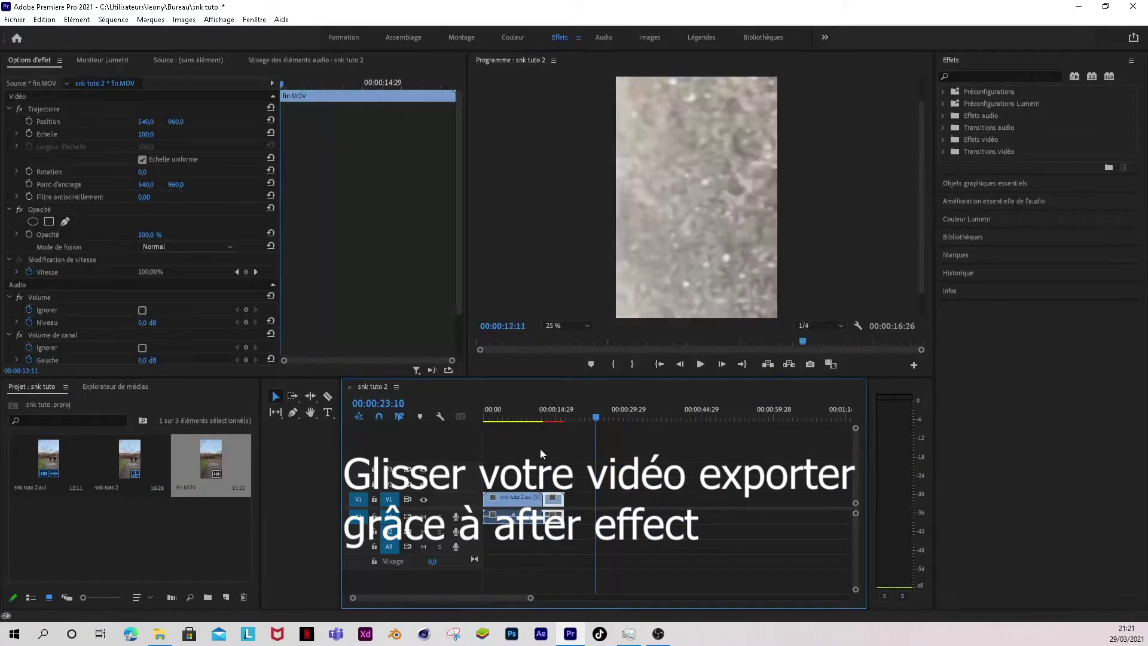
# Unlink the fin.MOV clip's audio, delete that audio and select the remaining video clip.
pyautogui.moveTo(540, 416); pyautogui.dragTo(547, 477)
pyautogui.rightClick(557, 517)
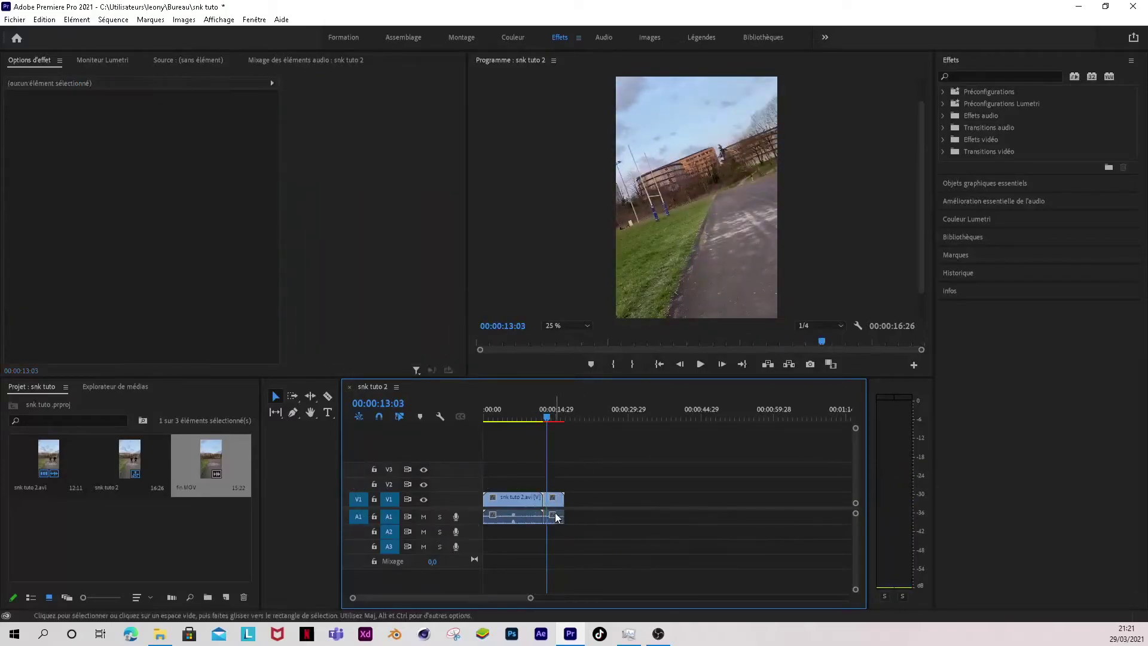
pyautogui.click(591, 202)
pyautogui.click(558, 515)
pyautogui.press('Delete')
pyautogui.click(554, 499)
pyautogui.click(96, 279)
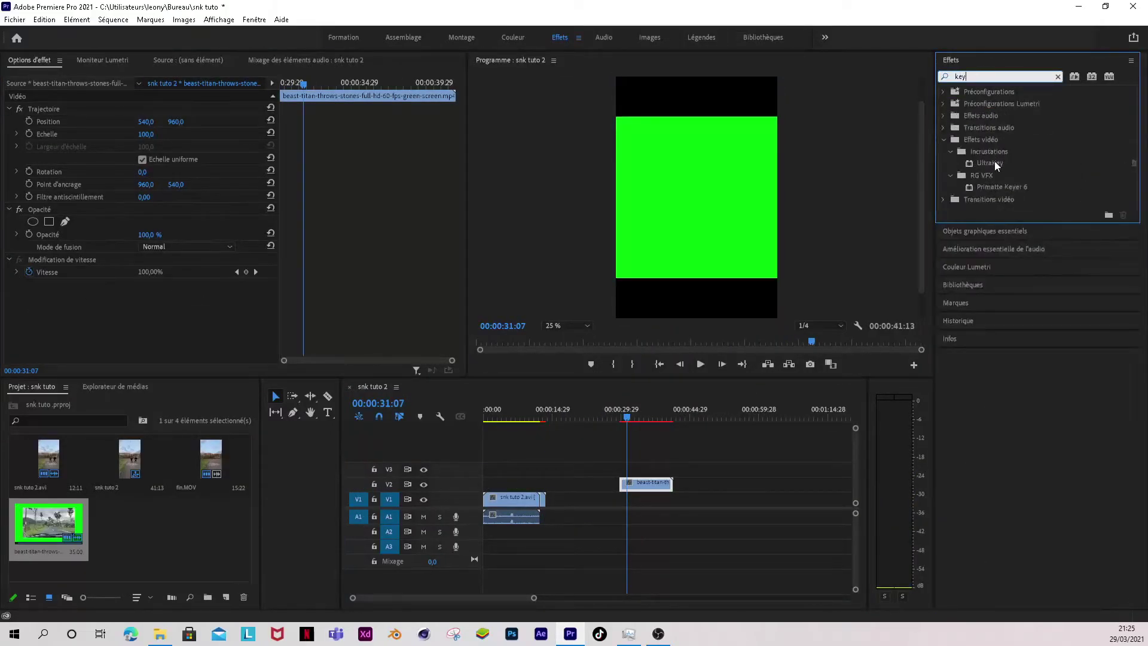
# Apply the UltraKey effect to the beast-titan-throws-stones clip and sample its green background as the key colour.
pyautogui.moveTo(995, 162); pyautogui.dragTo(647, 481)
pyautogui.click(158, 335)
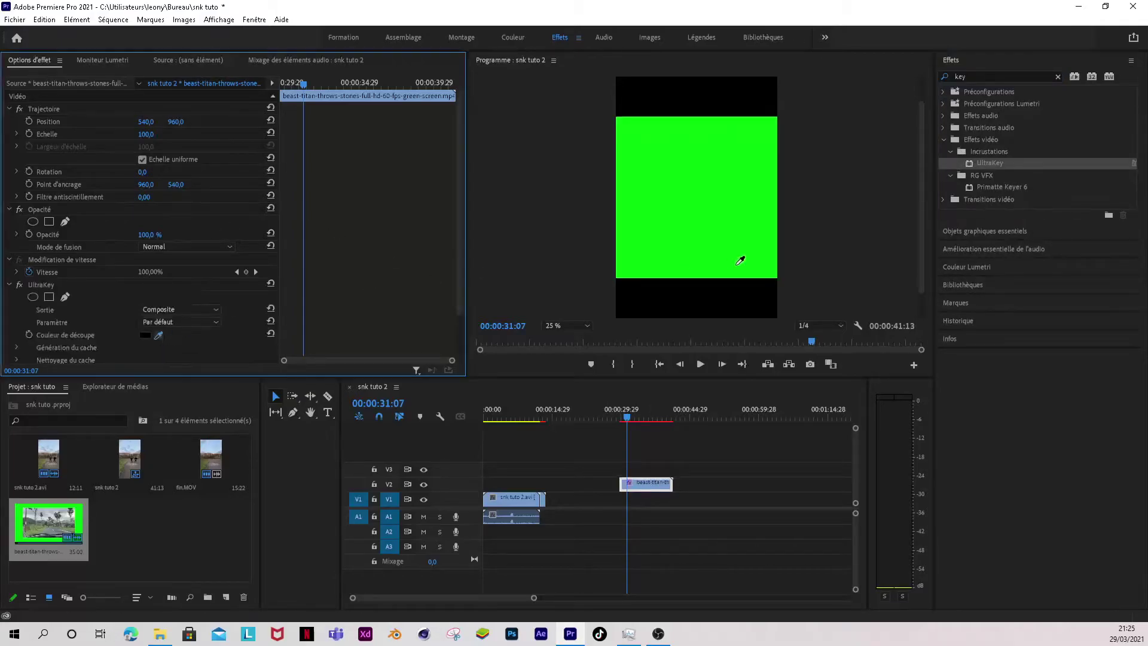
pyautogui.click(753, 206)
# Move the keyed beast titan clip on V2 over the fin.MOV footage, aligning it with the shot as closely as possible.
pyautogui.moveTo(647, 481); pyautogui.dragTo(565, 489)
pyautogui.moveTo(630, 419); pyautogui.dragTo(541, 419)
pyautogui.click(671, 185)
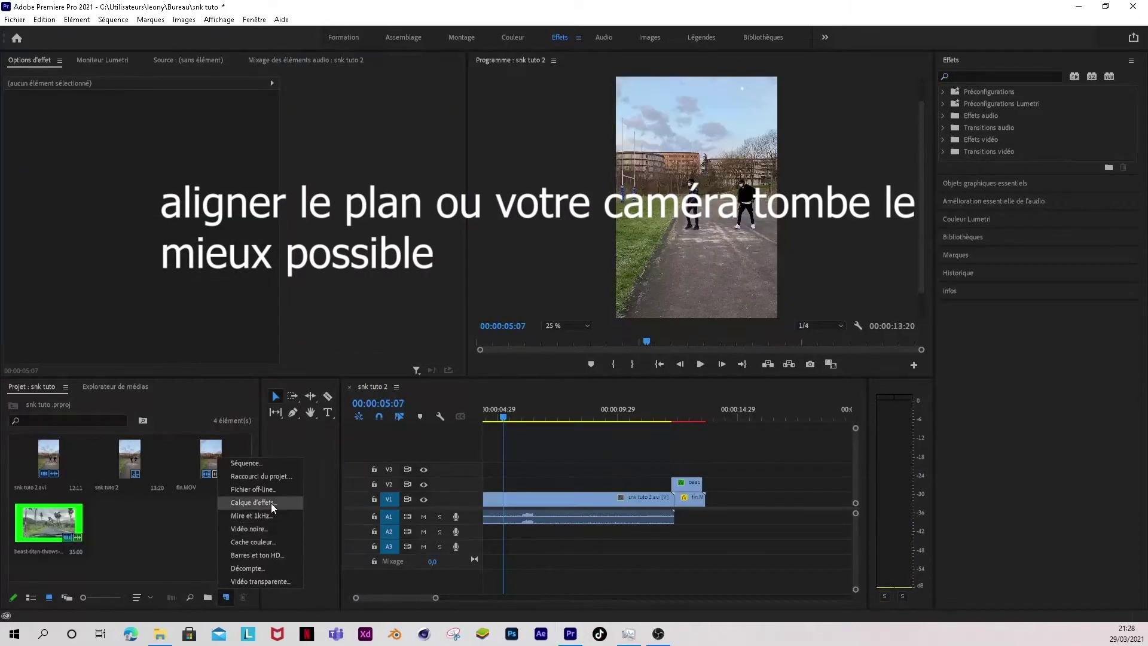
# Create a 1080 x 1920 adjustment layer and place it on V3 from the lightning strike to the end of the footage.
pyautogui.click(272, 503)
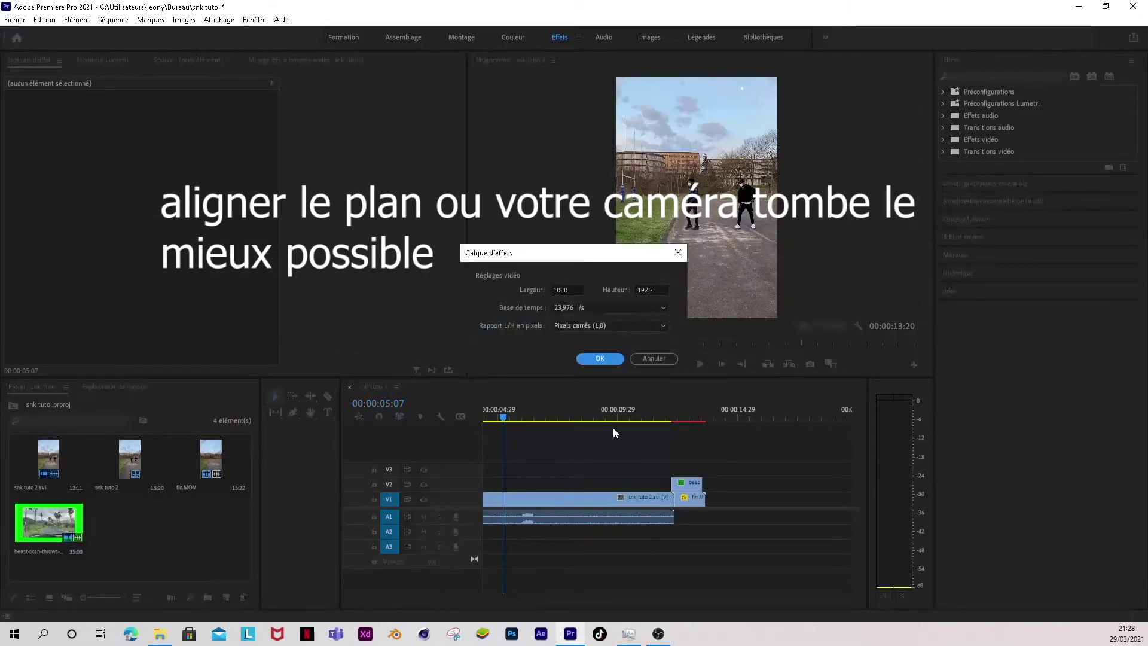
pyautogui.click(601, 358)
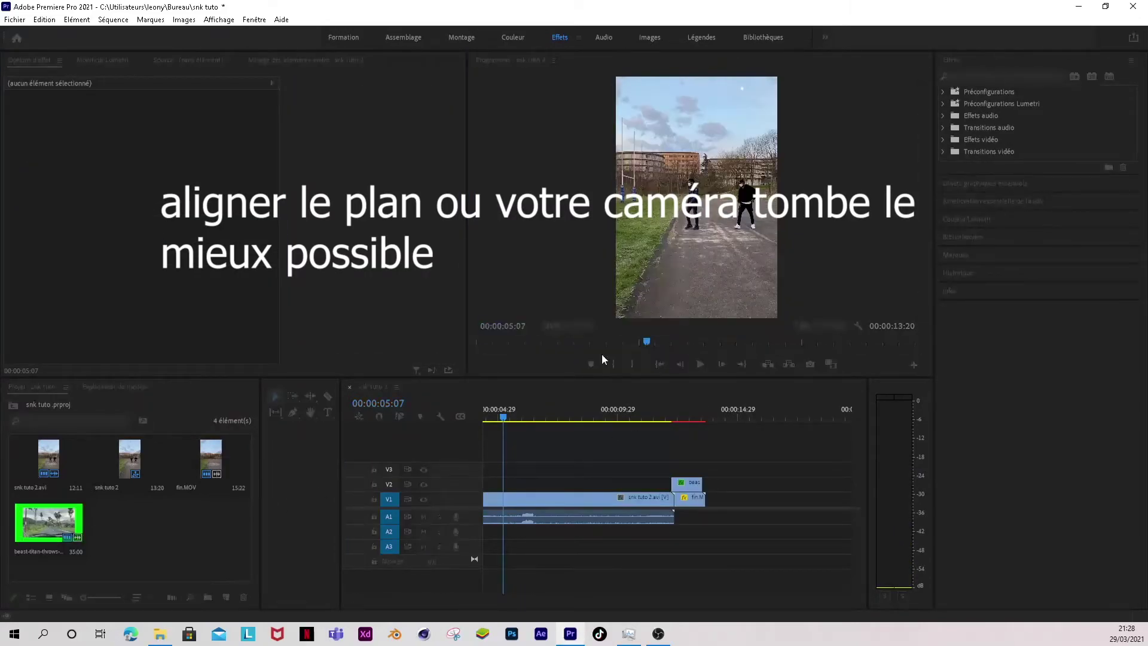
pyautogui.moveTo(119, 522); pyautogui.dragTo(556, 469)
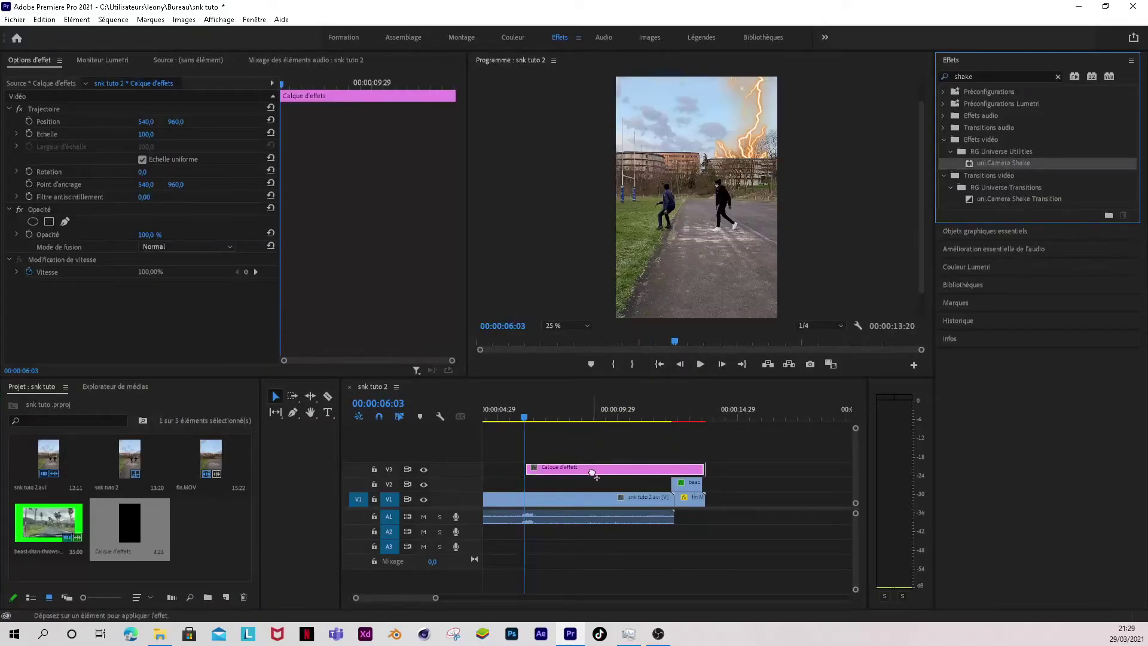
# Apply the uni.Camera Shake effect to the adjustment layer on V3 and play the sequence to check it.
pyautogui.moveTo(590, 476); pyautogui.dragTo(587, 472)
pyautogui.click(586, 482)
pyautogui.click(540, 438)
pyautogui.click(518, 422)
pyautogui.moveTo(518, 427); pyautogui.dragTo(520, 429)
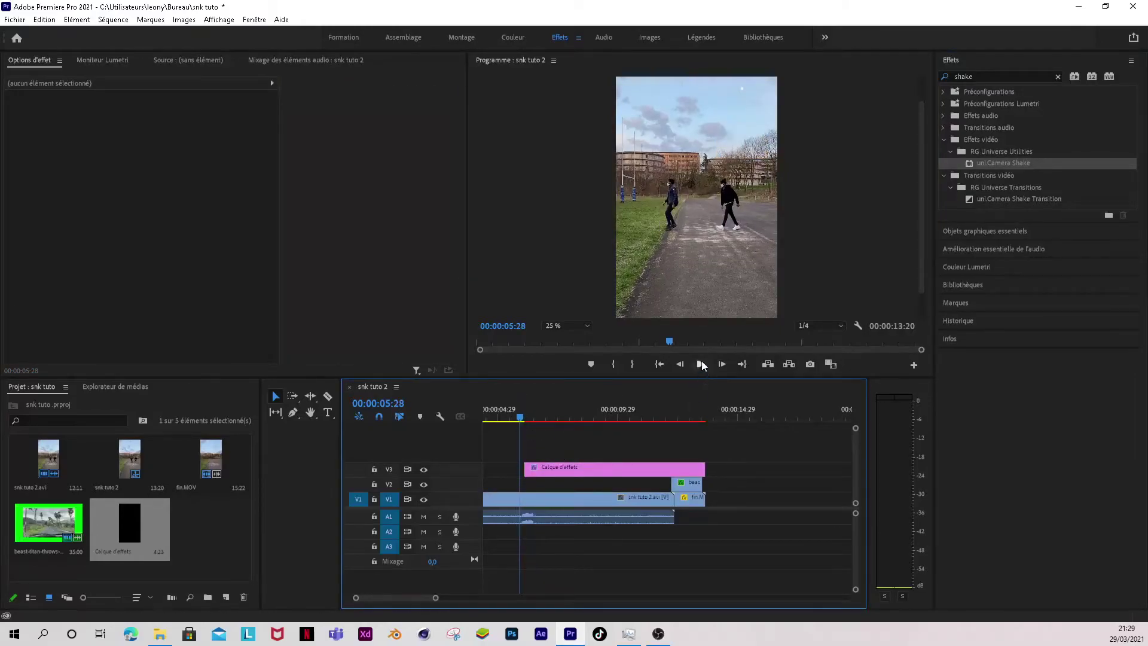
pyautogui.click(700, 364)
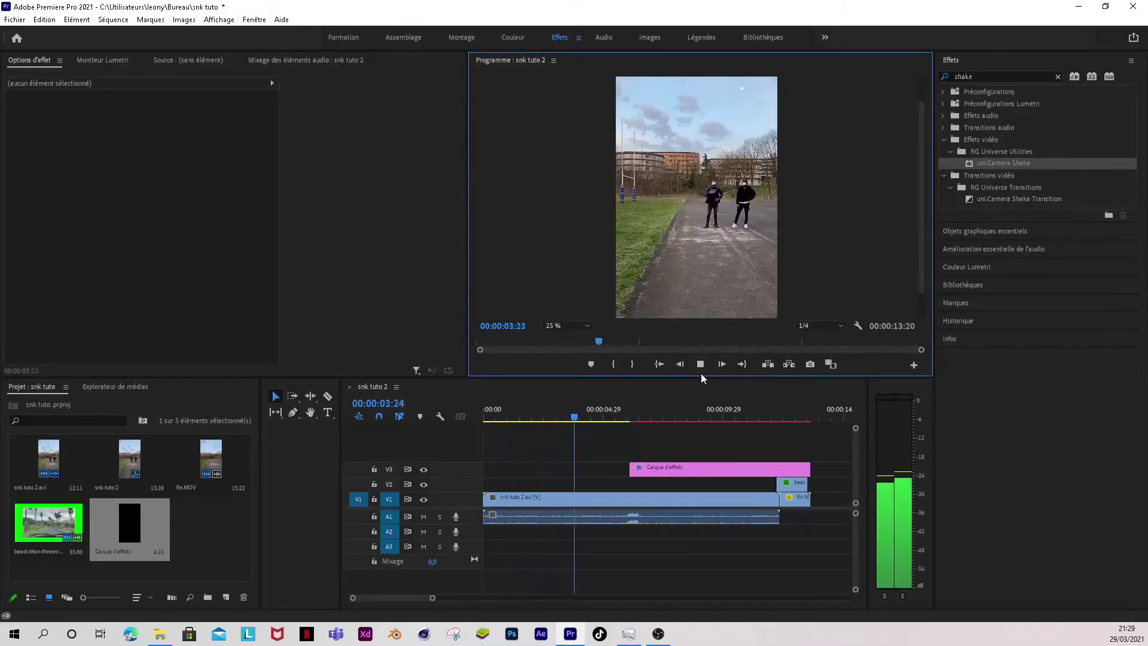
pyautogui.click(637, 470)
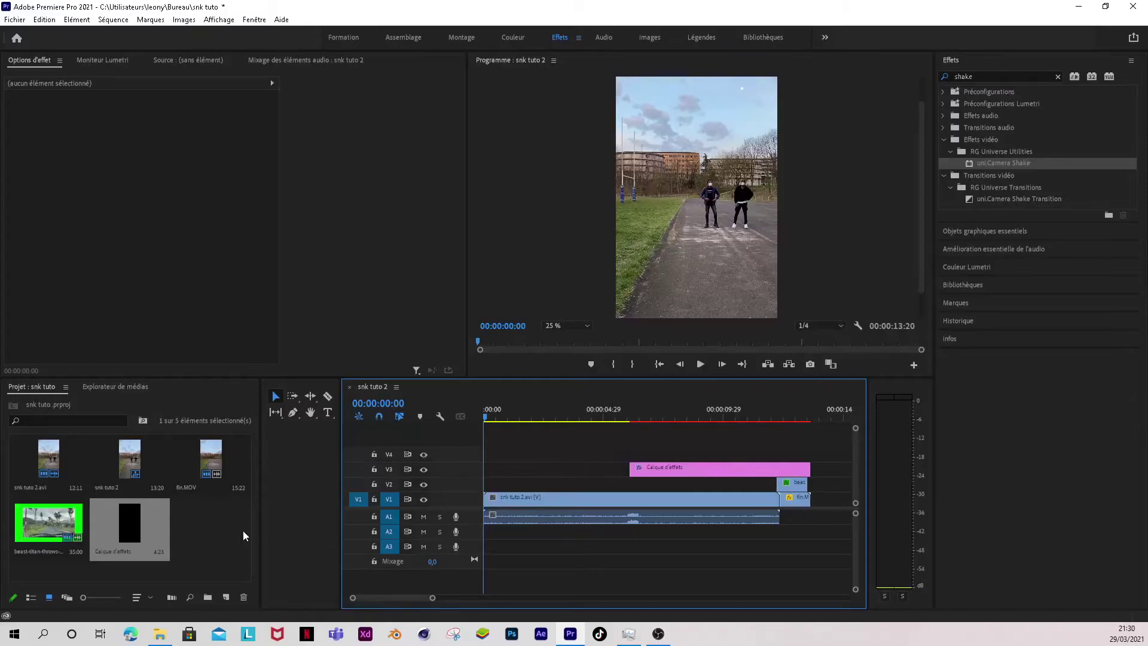
# Stack a second adjustment layer on V4 directly above the first and apply the Couleur Lumetri effect to it.
pyautogui.moveTo(143, 525); pyautogui.dragTo(646, 454)
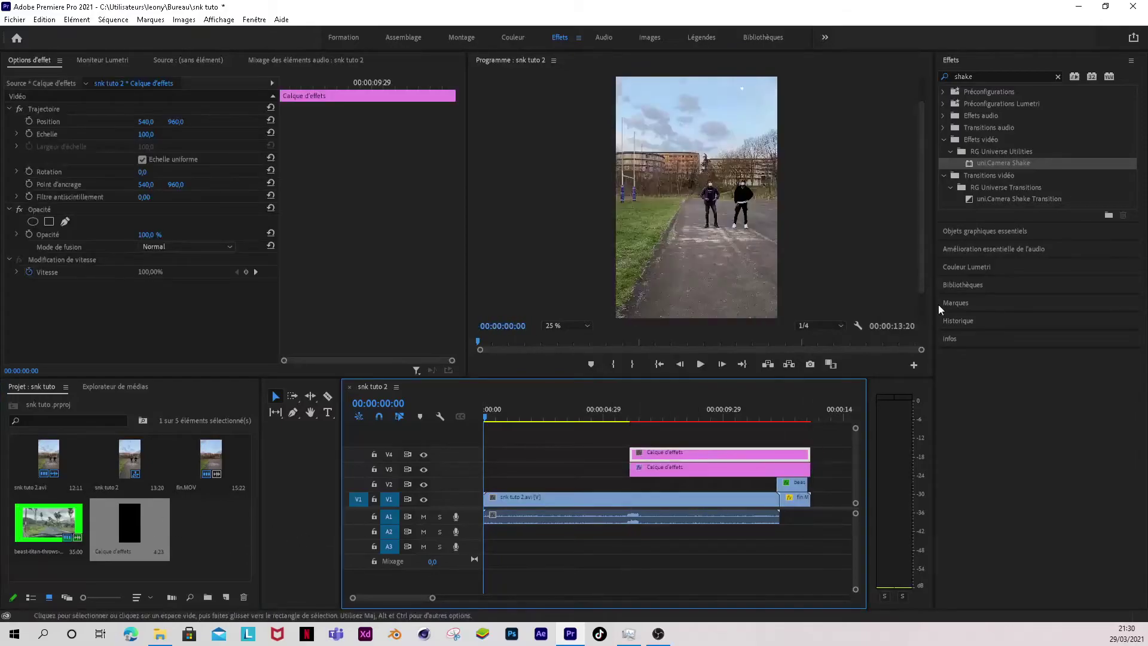
pyautogui.doubleClick(1038, 70)
pyautogui.write('lumetre')
pyautogui.press('BackSpace')
pyautogui.write('i')
pyautogui.press('BackSpace')
pyautogui.press('BackSpace')
pyautogui.press('BackSpace')
pyautogui.press('BackSpace')
pyautogui.press('BackSpace')
pyautogui.press('BackSpace')
pyautogui.press('BackSpace')
pyautogui.write('couleur')
pyautogui.moveTo(979, 187); pyautogui.dragTo(717, 453)
# In the Lumetri effect's creative adjustments, shift the shadow and highlight tints slightly towards red and preview the result.
pyautogui.moveTo(711, 419); pyautogui.dragTo(682, 418)
pyautogui.scroll(-2, 120, 269)
pyautogui.click(17, 281)
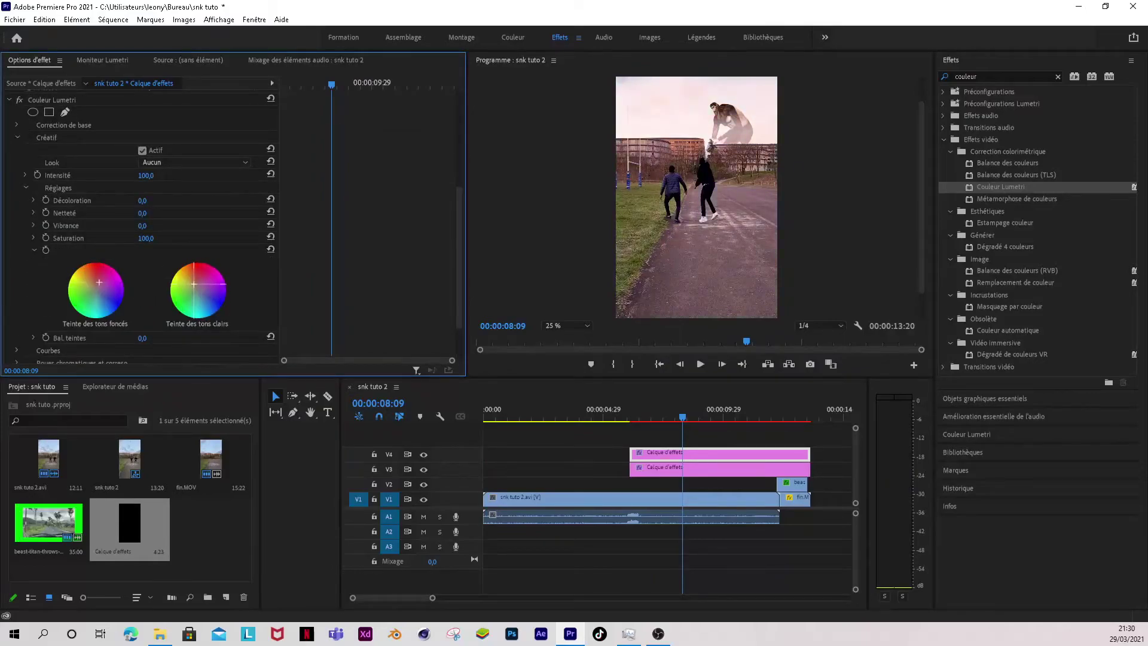
pyautogui.click(621, 457)
pyautogui.press('space')
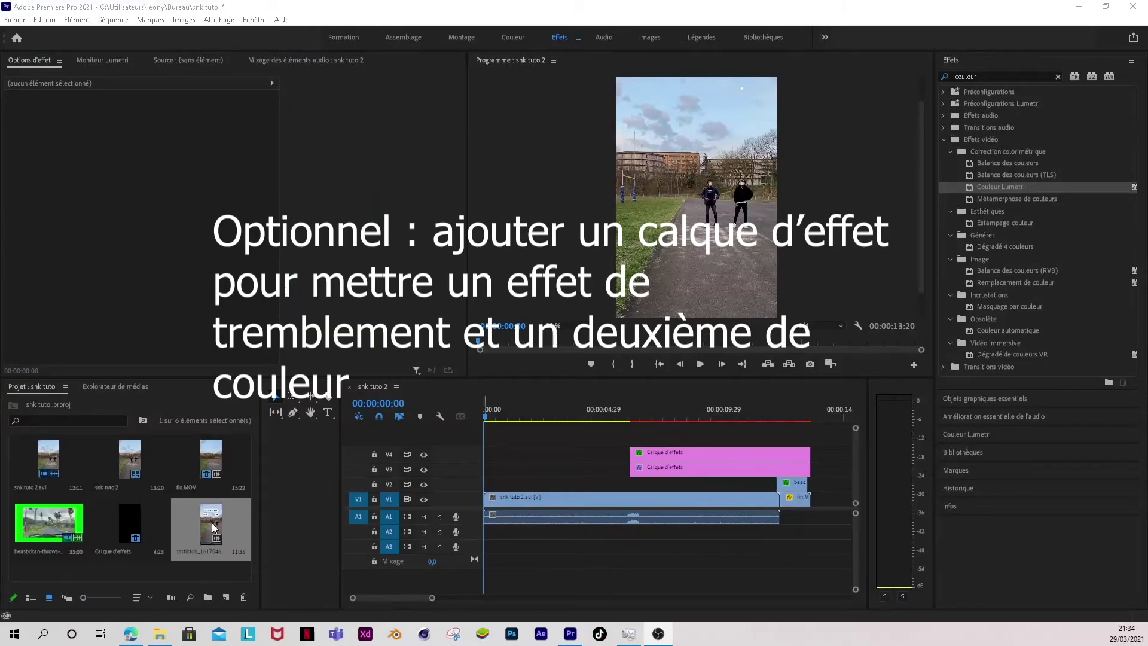
# Place the ssstiktok_1617046415.mp4 clip on the timeline after fin.MOV and unlink its audio from its video.
pyautogui.moveTo(212, 522); pyautogui.dragTo(836, 504)
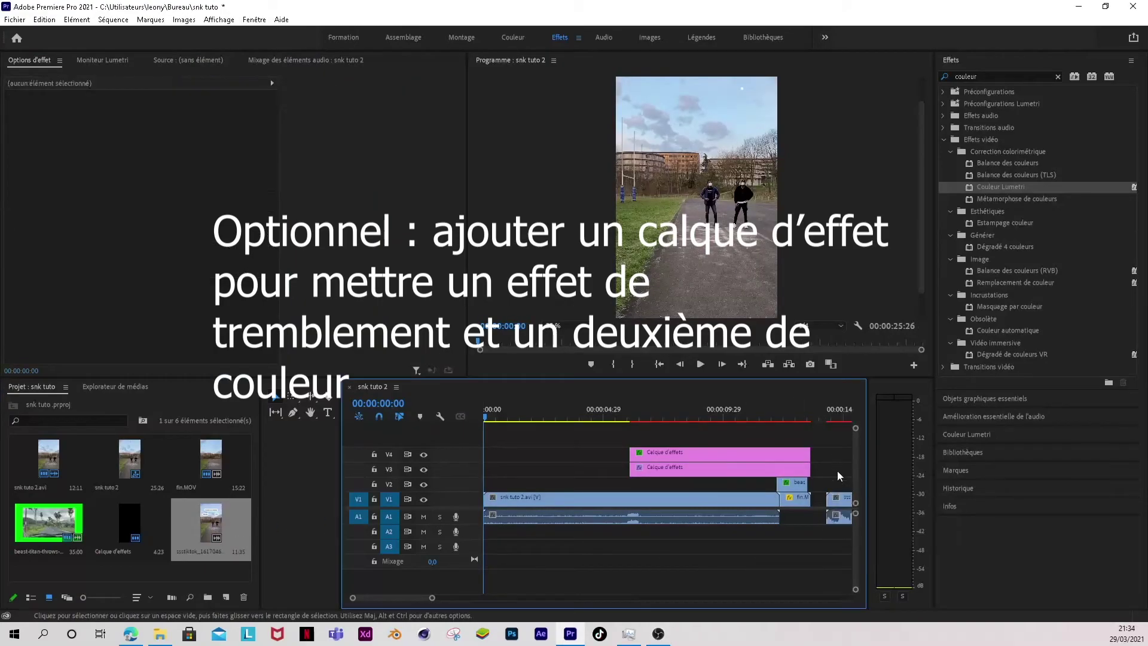
pyautogui.rightClick(842, 501)
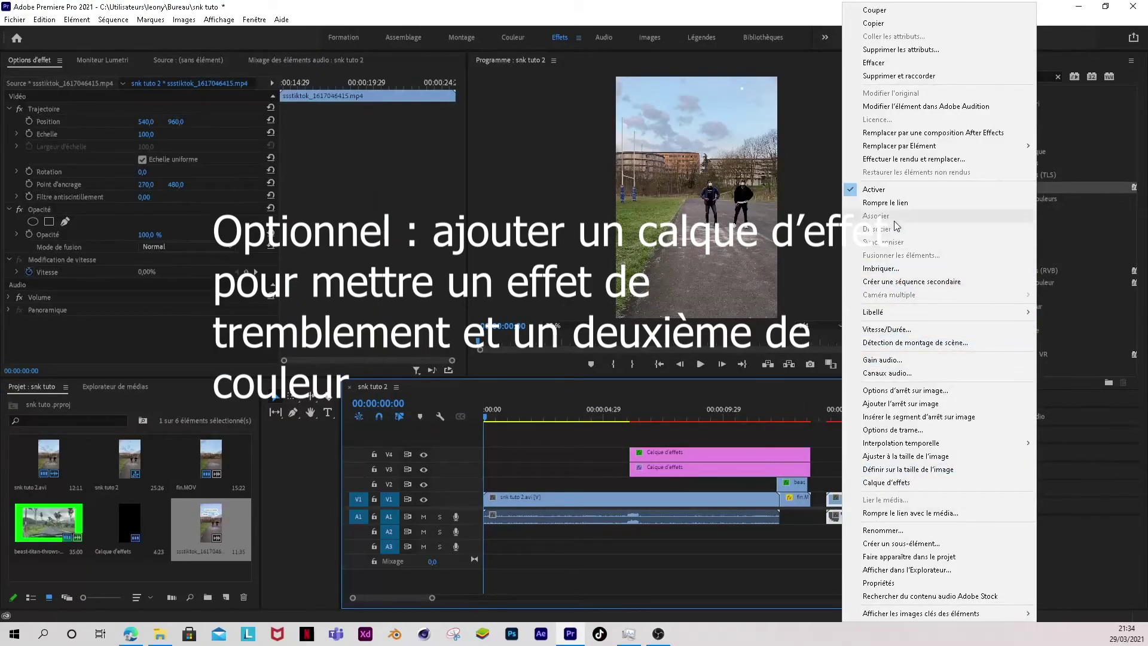
pyautogui.click(886, 203)
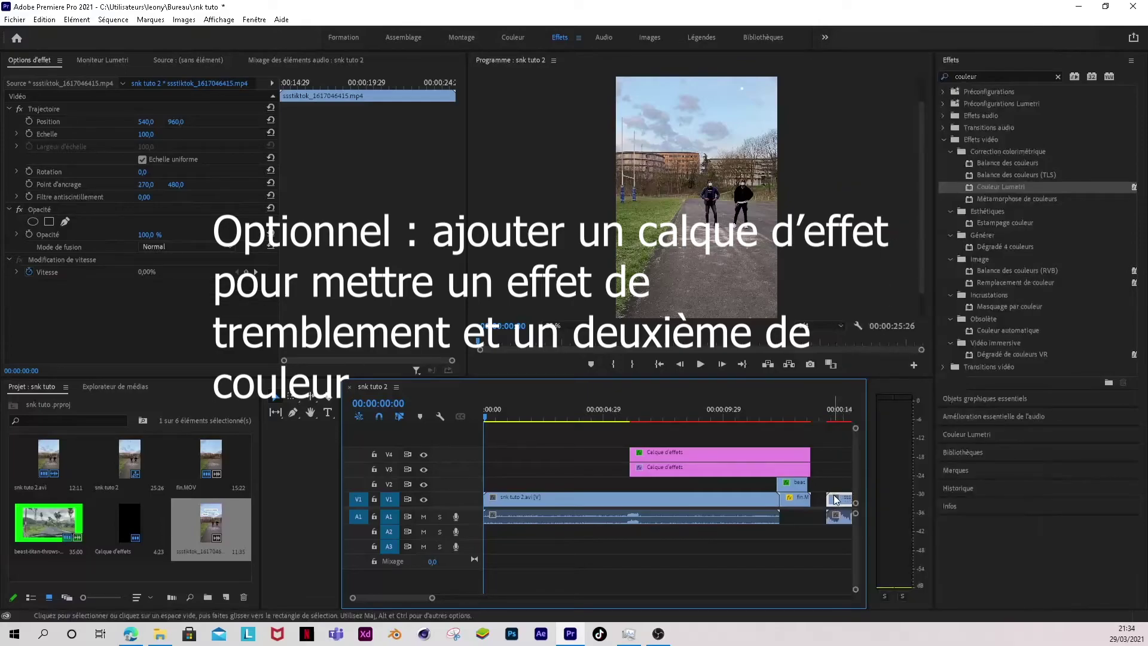
# Move the unlinked ssstiktok audio to the start of A2, remove its leftover video, and play the sequence.
pyautogui.moveTo(837, 515); pyautogui.dragTo(473, 540)
pyautogui.click(605, 559)
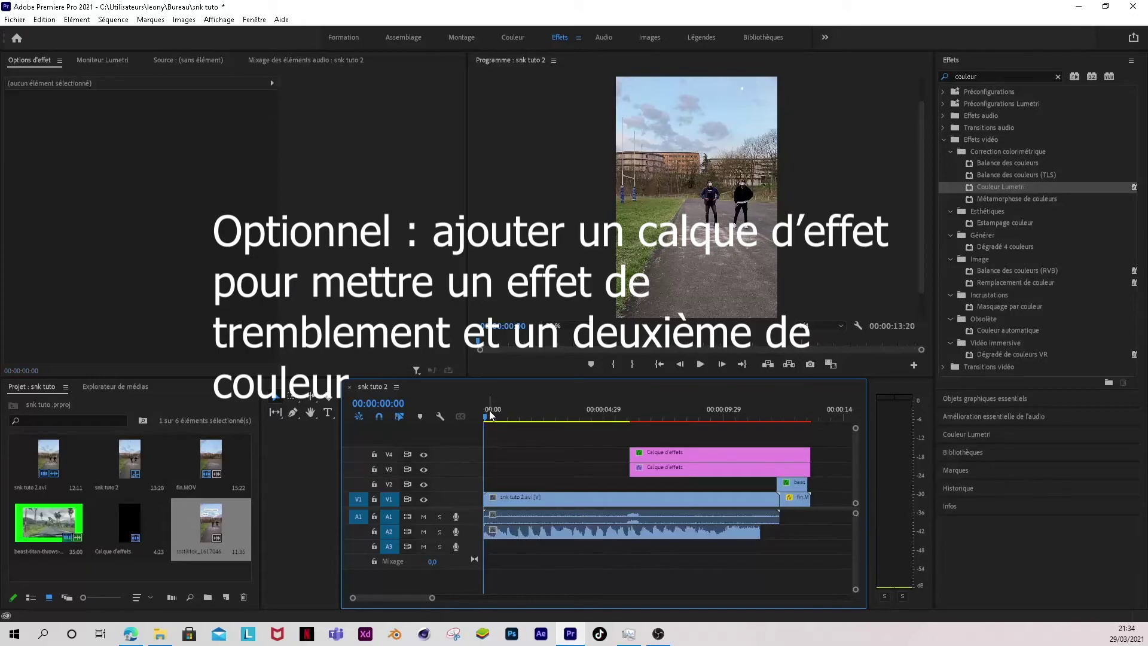
pyautogui.click(700, 364)
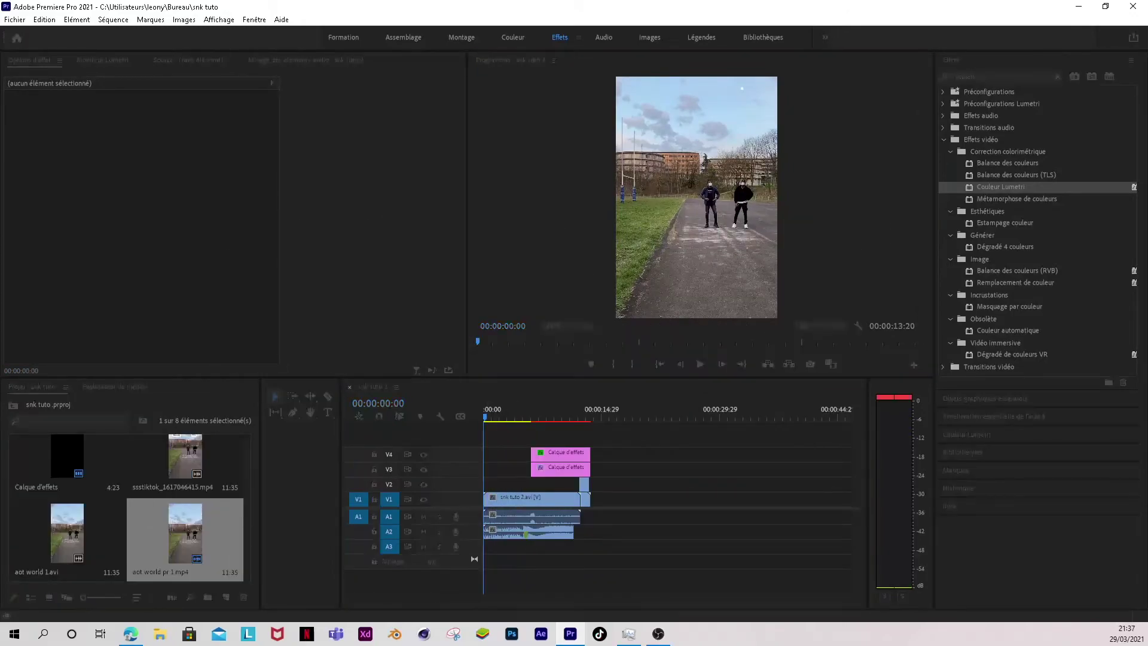
# Export the sequence in H.264 format as "snk tuto 5.mp4" to the Beast-20210326T183456Z-001 folder.
pyautogui.hotkey('ctrl', 'm')
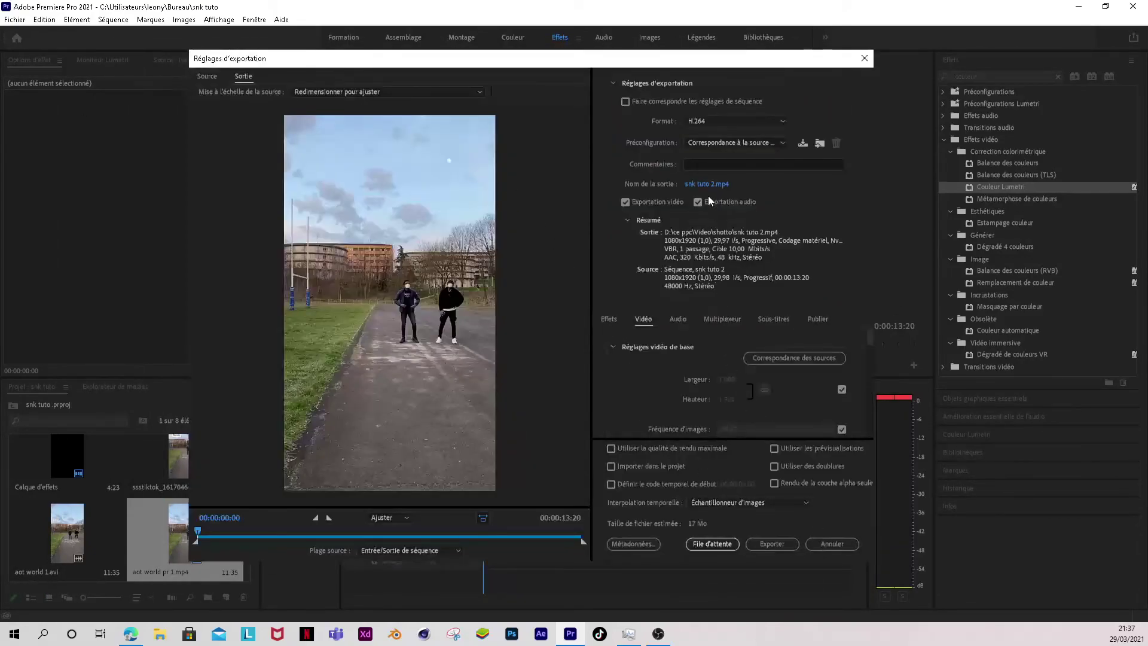
pyautogui.click(697, 184)
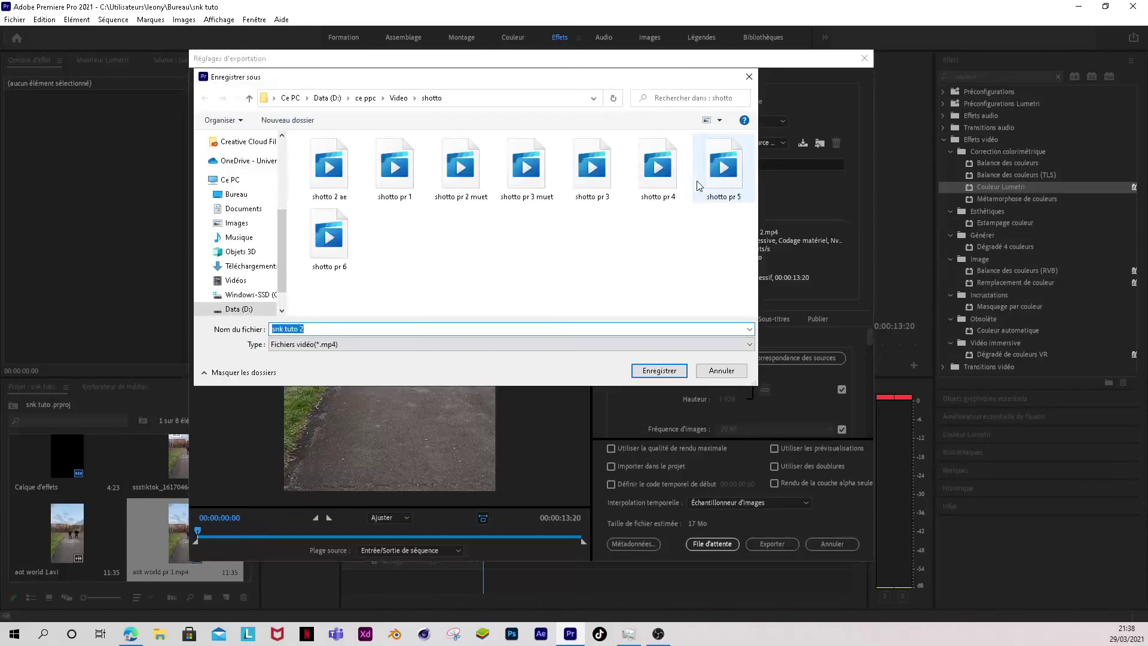
pyautogui.press('Escape')
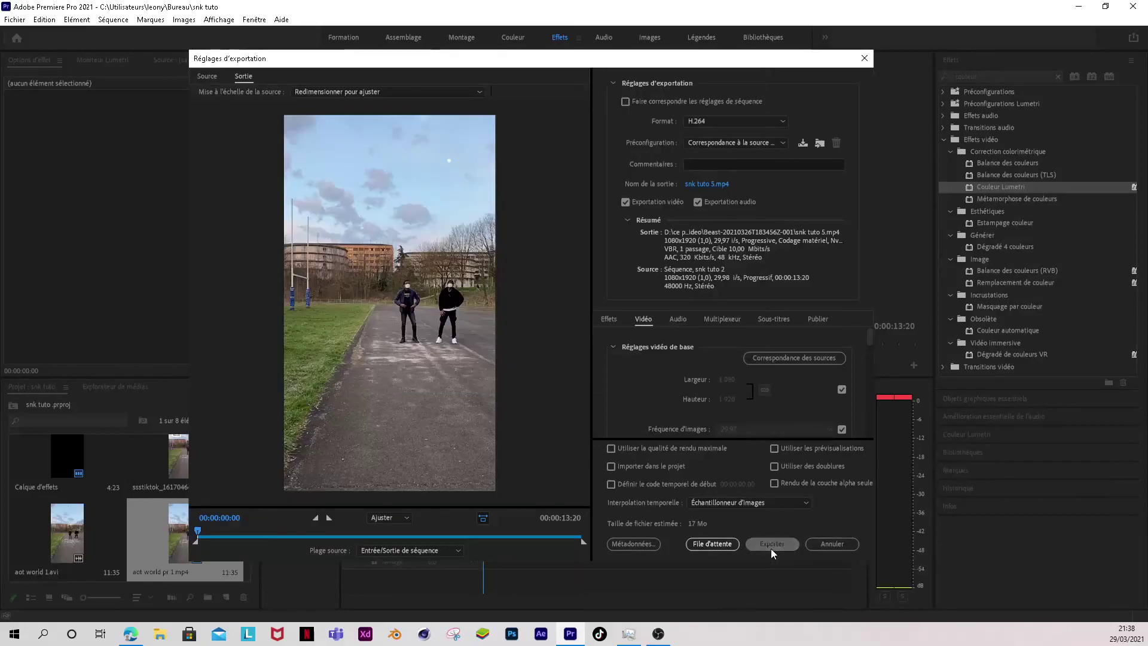
pyautogui.click(770, 545)
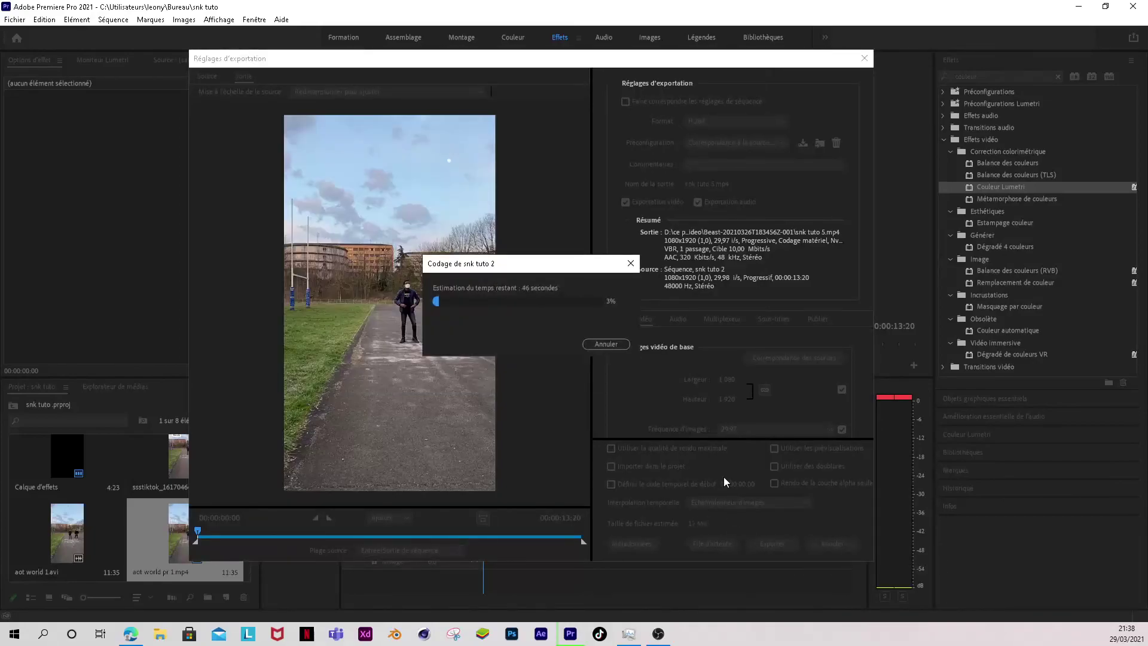